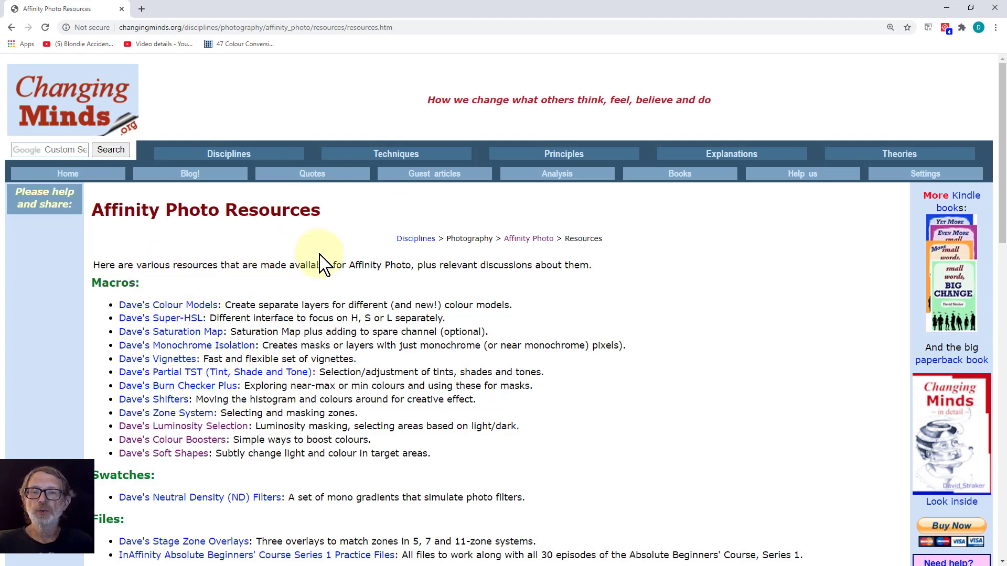
# Open the Dave's Soft Shapes page from the macro resources list and read its download, usage and macro sections
pyautogui.scroll(-1, 287, 355)
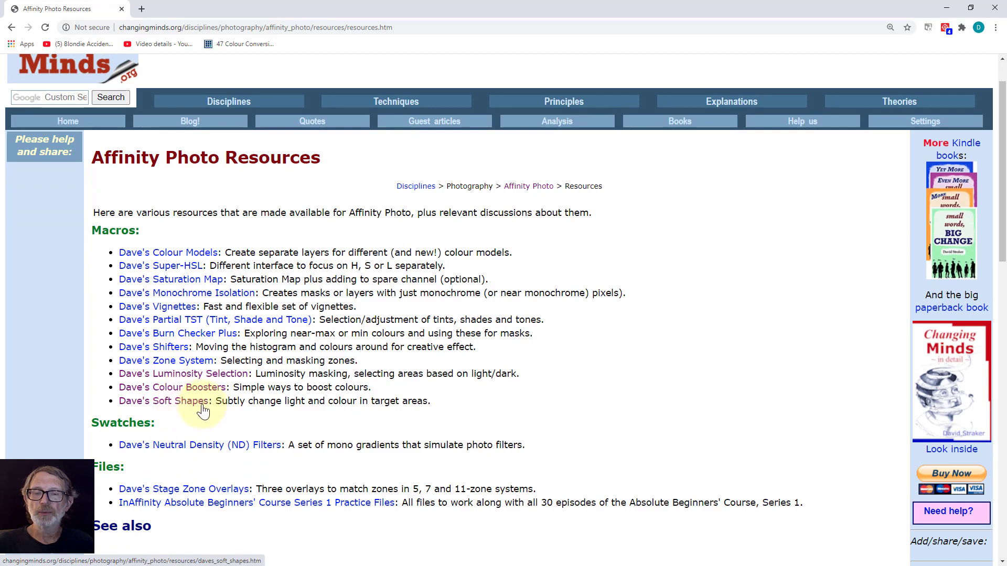
pyautogui.click(187, 402)
pyautogui.scroll(-7, 627, 382)
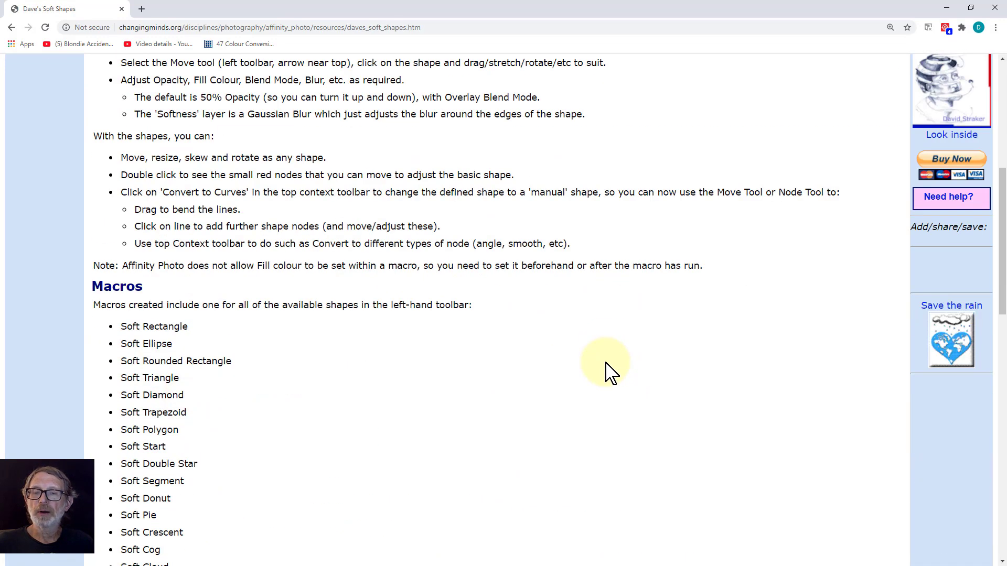
pyautogui.scroll(-5, 605, 370)
pyautogui.scroll(10, 604, 371)
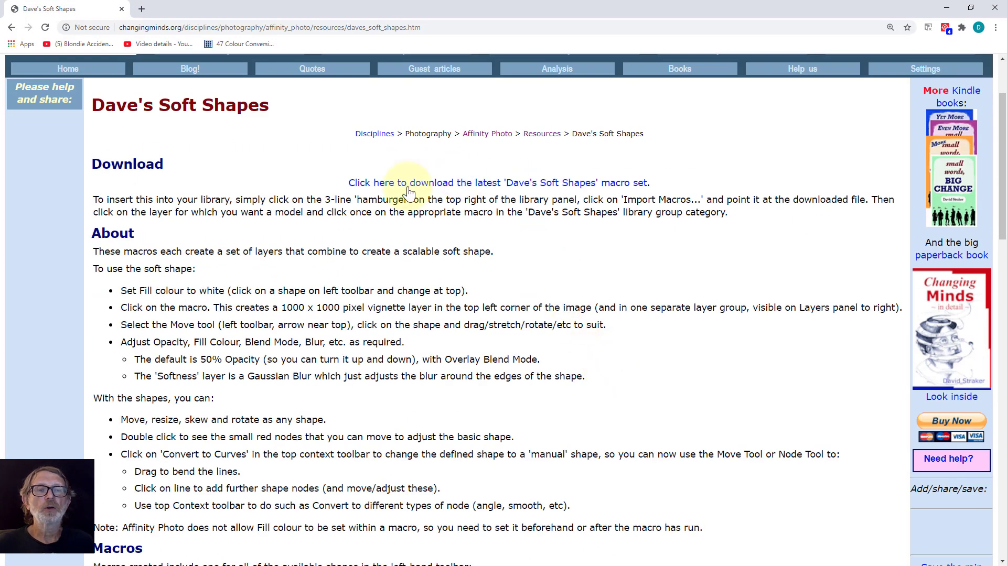
pyautogui.scroll(-9, 440, 338)
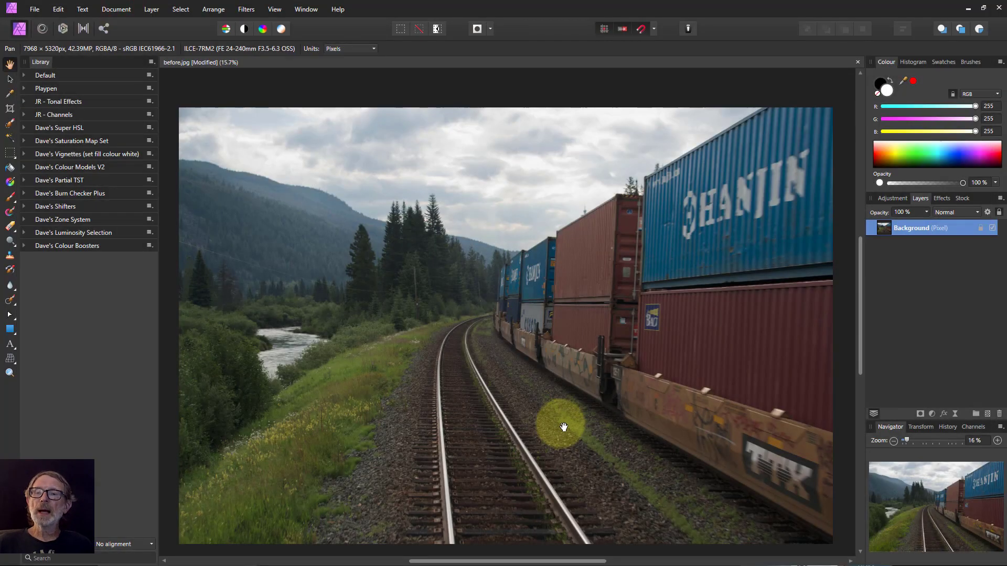
# Import the macro file Dave's Soft Shapes V1.afmacros into the Affinity Photo library
pyautogui.click(151, 62)
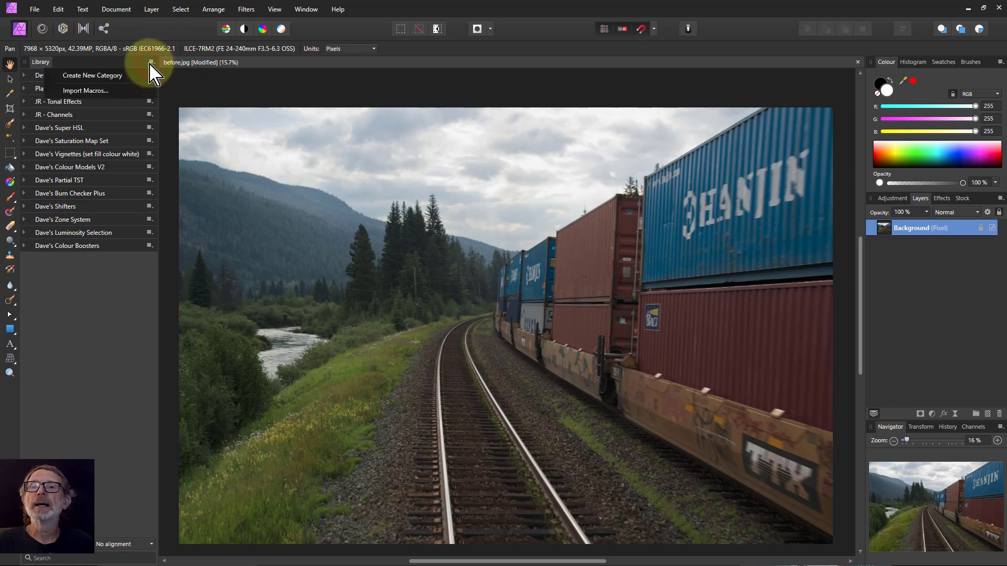
pyautogui.click(85, 90)
pyautogui.click(305, 152)
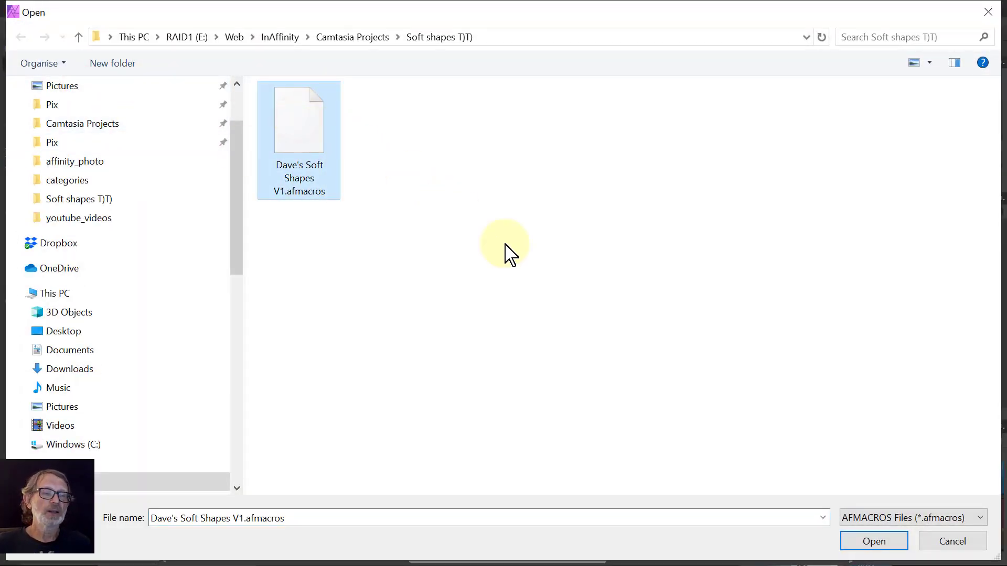
pyautogui.click(883, 544)
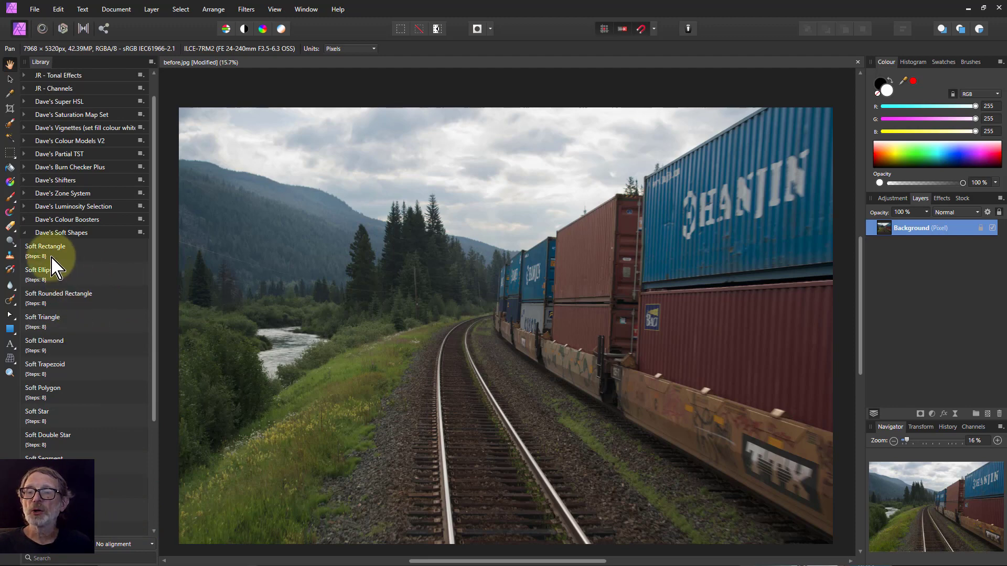
# Look through the Dave's Soft Shapes macros and compare them with the available shape tools
pyautogui.scroll(-4, 56, 388)
pyautogui.scroll(-2, 53, 397)
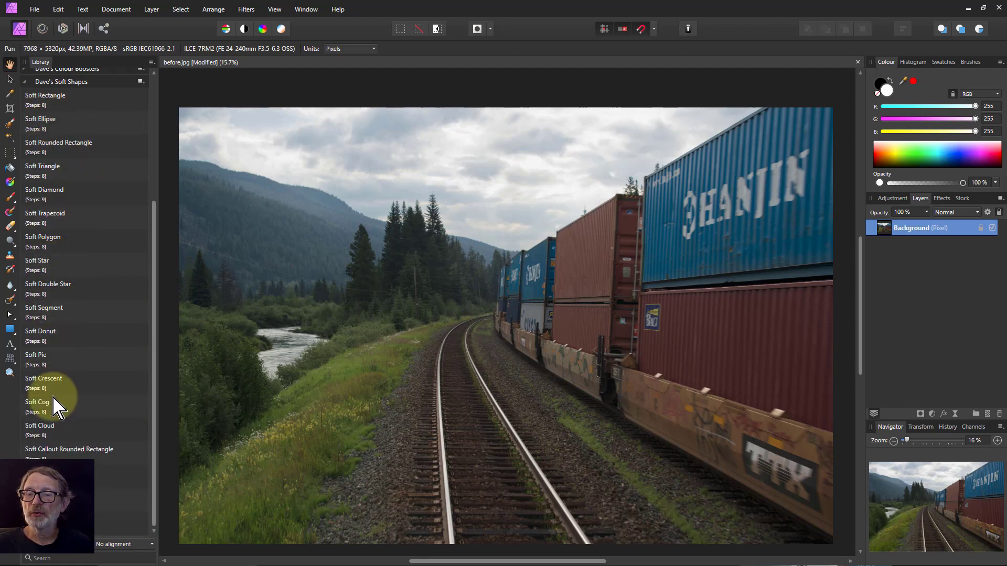
pyautogui.scroll(7, 55, 401)
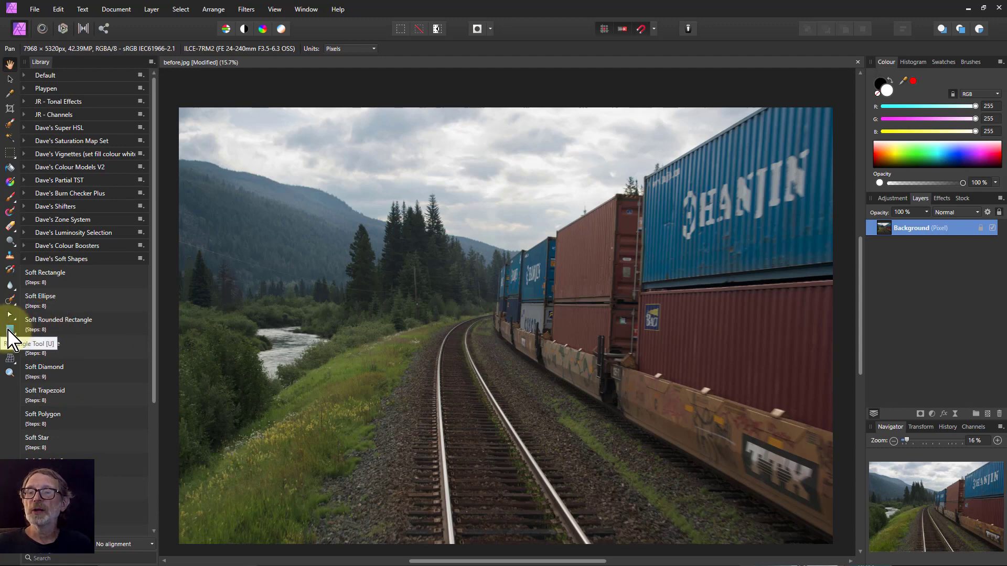
pyautogui.click(11, 331)
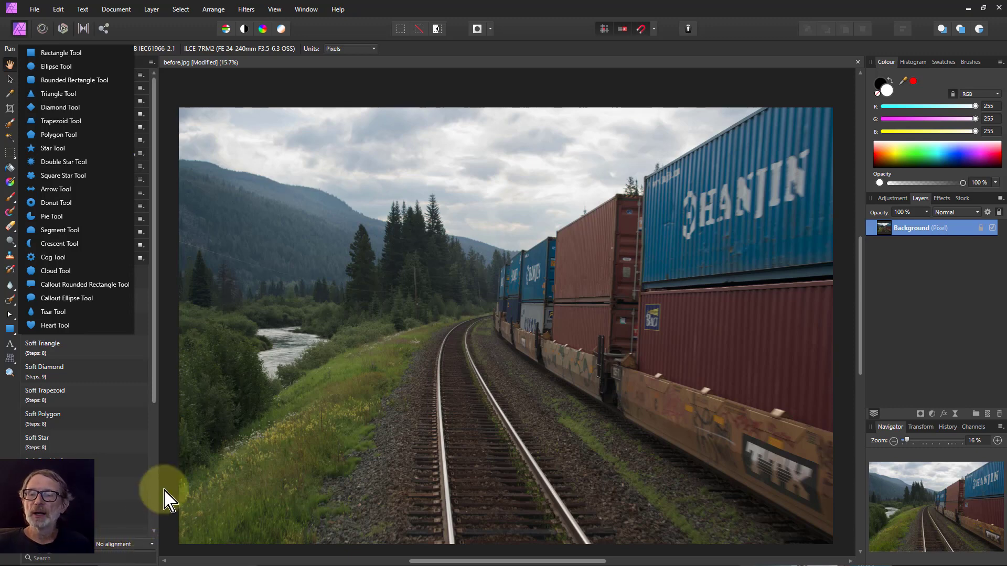
pyautogui.click(153, 381)
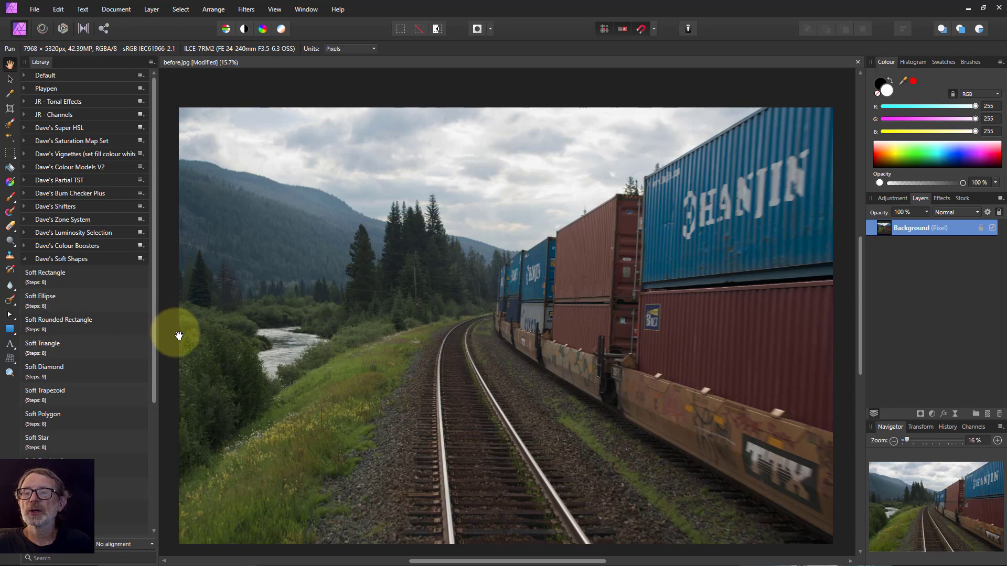
# Add a Soft Trapezoid with its library macro and move the shape onto the large red container
pyautogui.click(55, 397)
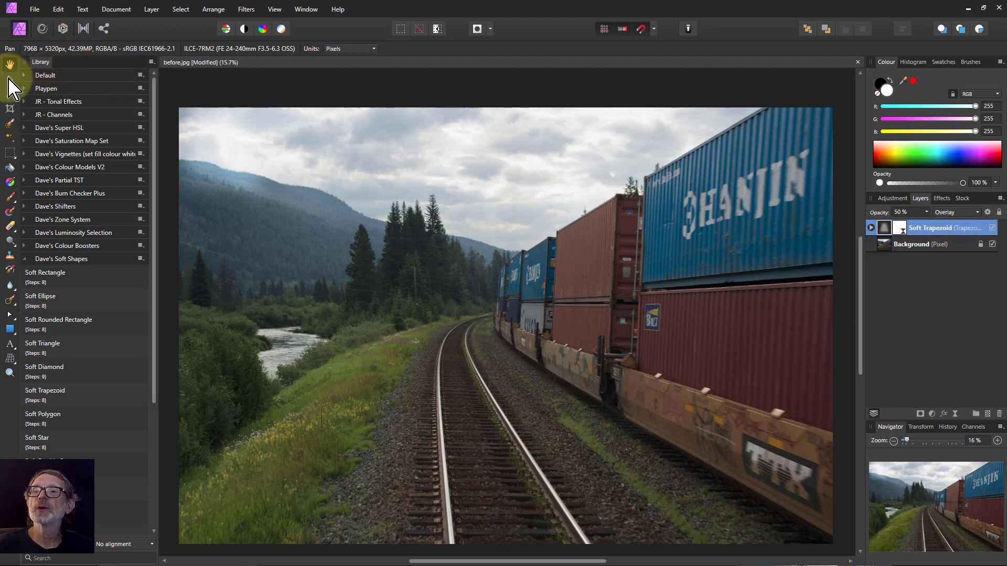
pyautogui.click(8, 79)
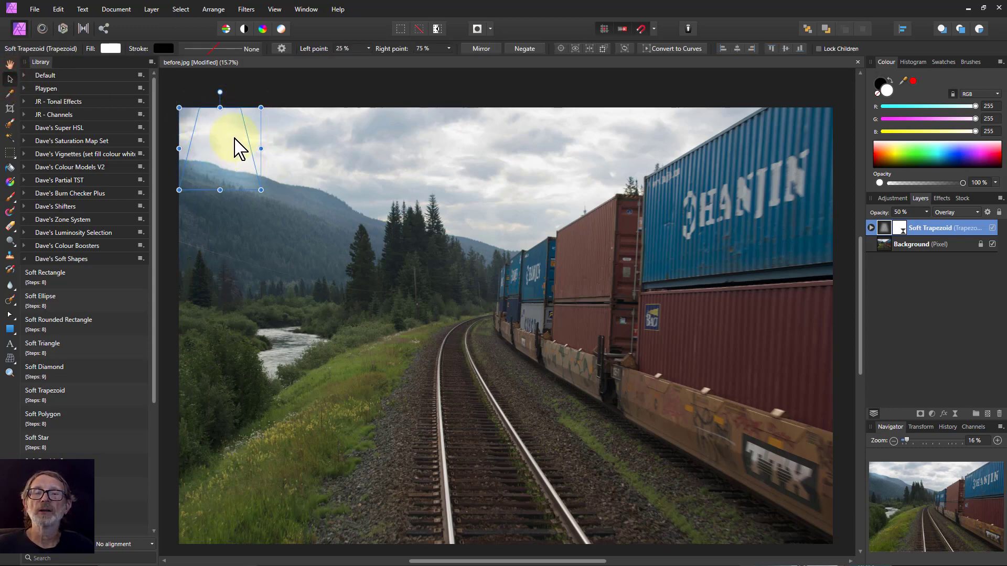
pyautogui.moveTo(211, 138); pyautogui.dragTo(215, 143)
pyautogui.moveTo(263, 182); pyautogui.dragTo(765, 293)
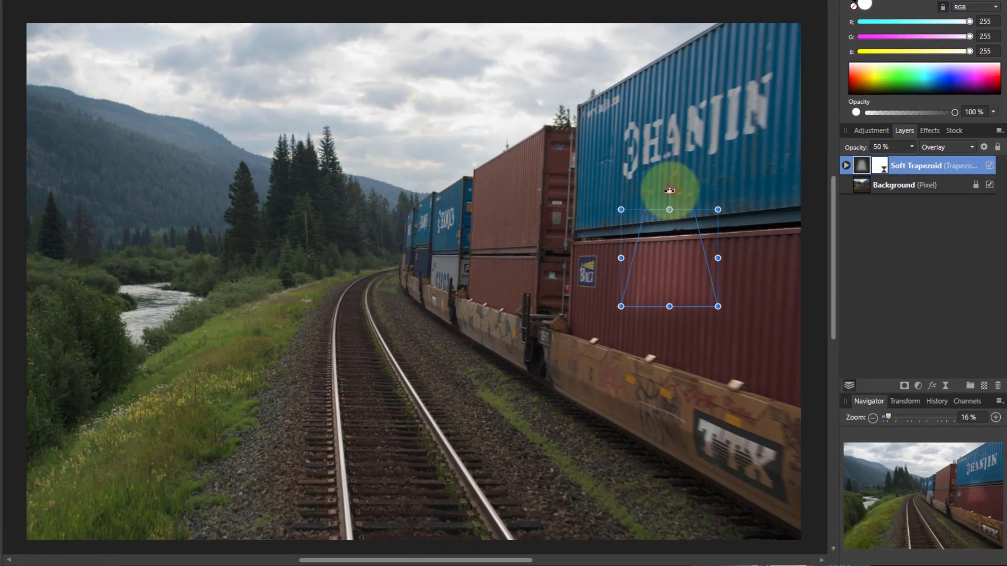
# Rotate the soft trapezoid a quarter turn counterclockwise and stretch its box to enclose the whole train, extending above the photo
pyautogui.moveTo(669, 192); pyautogui.dragTo(741, 275)
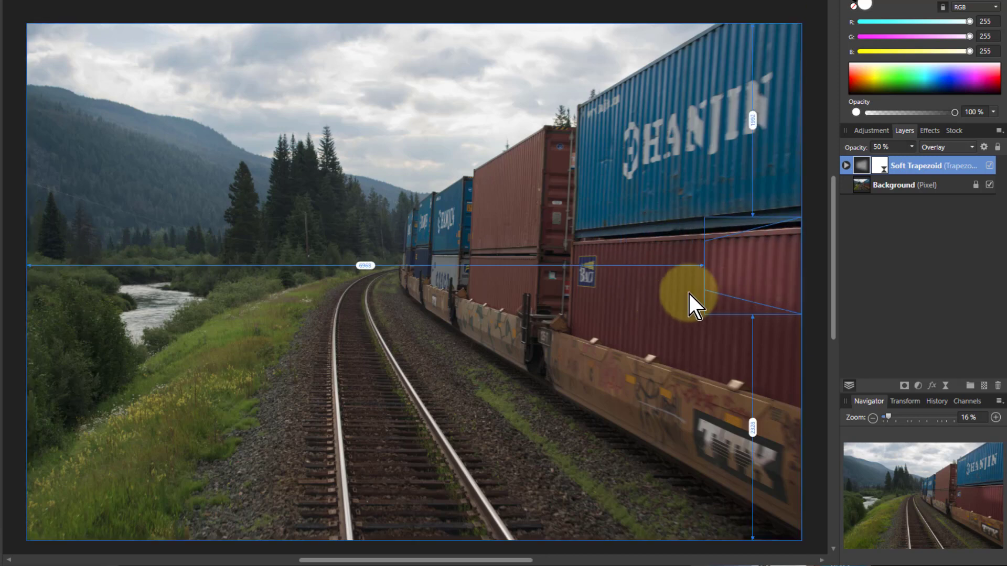
pyautogui.scroll(-1, 688, 291)
pyautogui.scroll(-1, 688, 291)
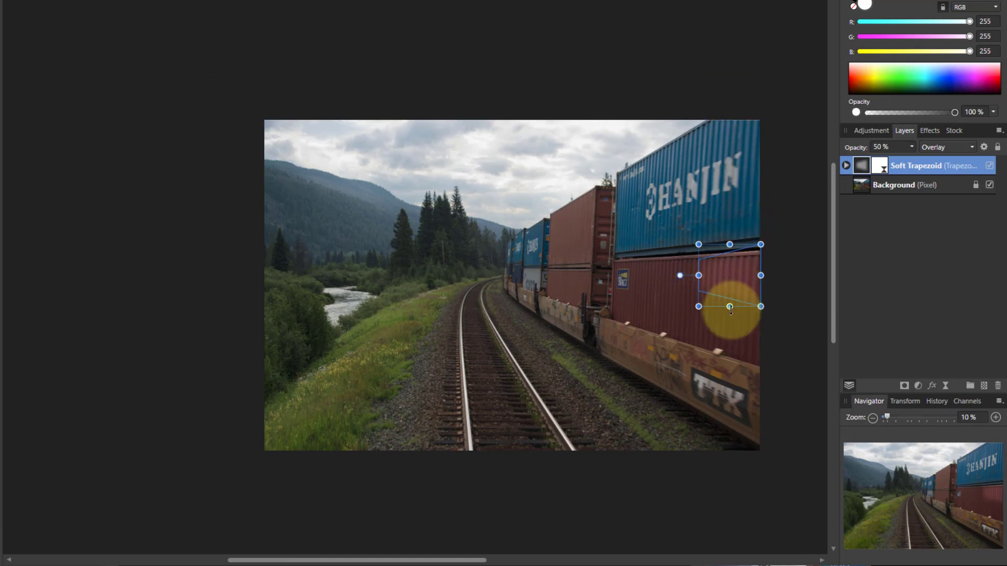
pyautogui.moveTo(730, 308); pyautogui.dragTo(731, 446)
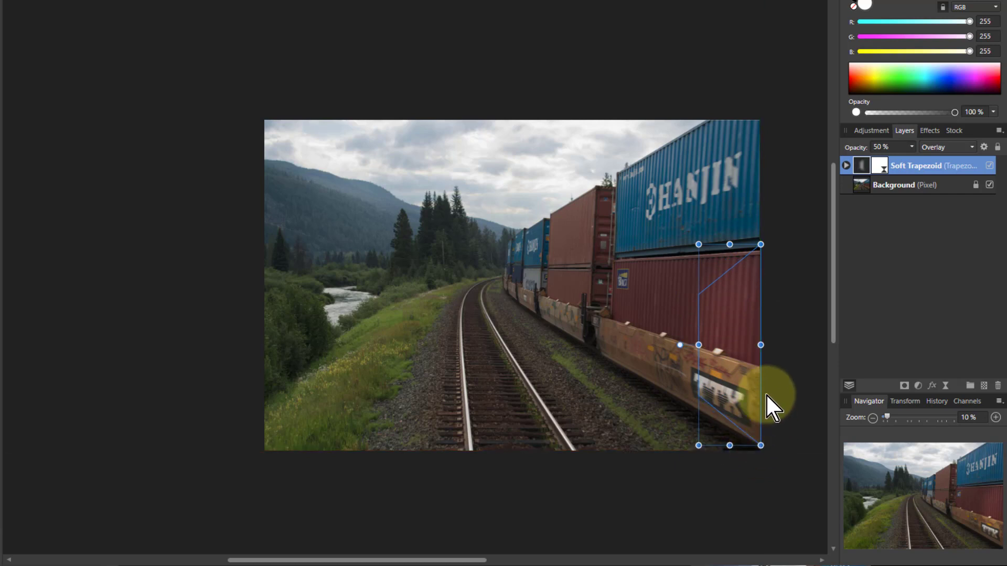
pyautogui.moveTo(730, 245); pyautogui.dragTo(719, 86)
pyautogui.moveTo(698, 266); pyautogui.dragTo(504, 265)
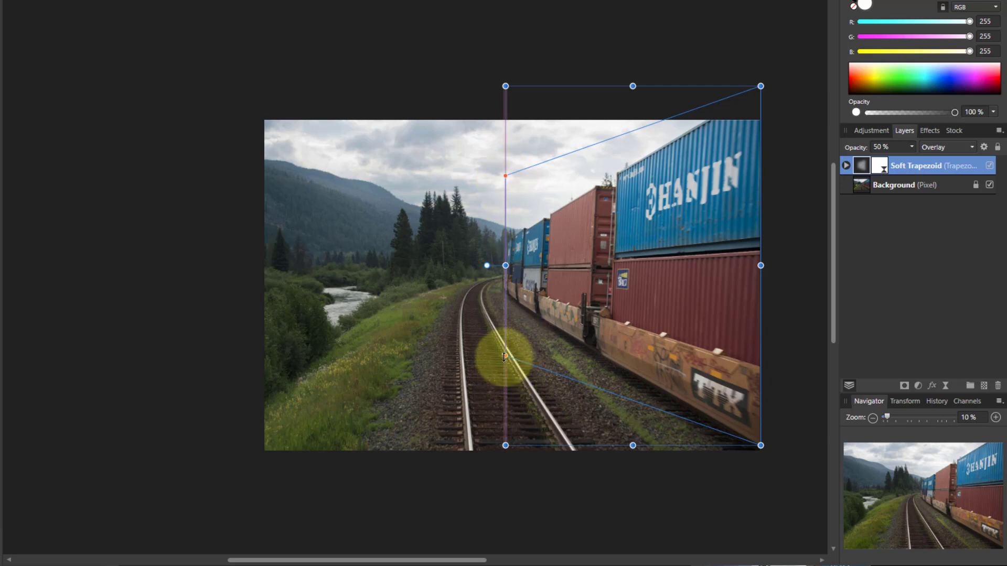
# Narrow the trapezoid's short side to the far end of the train, with left point 43% and right point 57%
pyautogui.moveTo(505, 175); pyautogui.dragTo(506, 240)
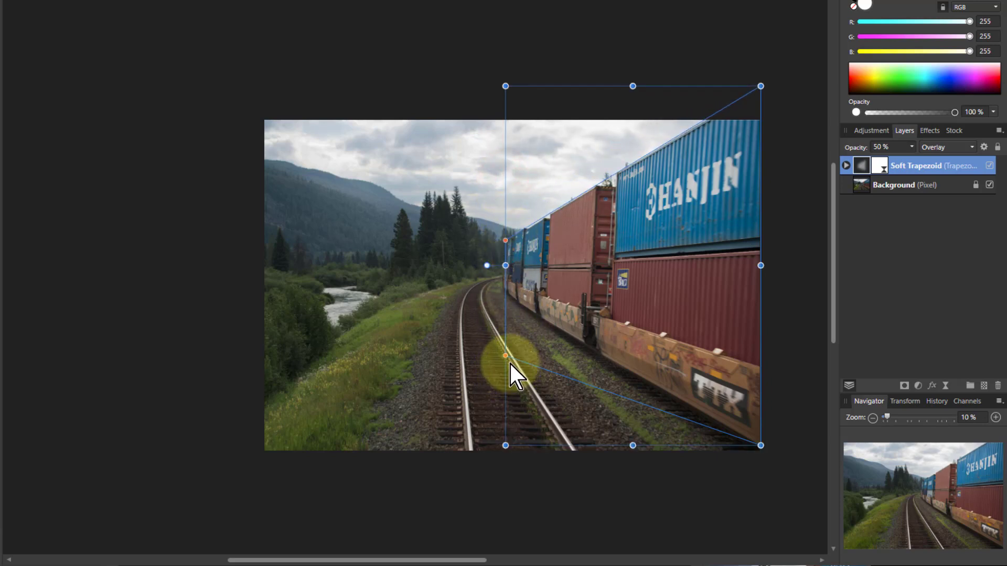
pyautogui.moveTo(509, 362); pyautogui.dragTo(506, 289)
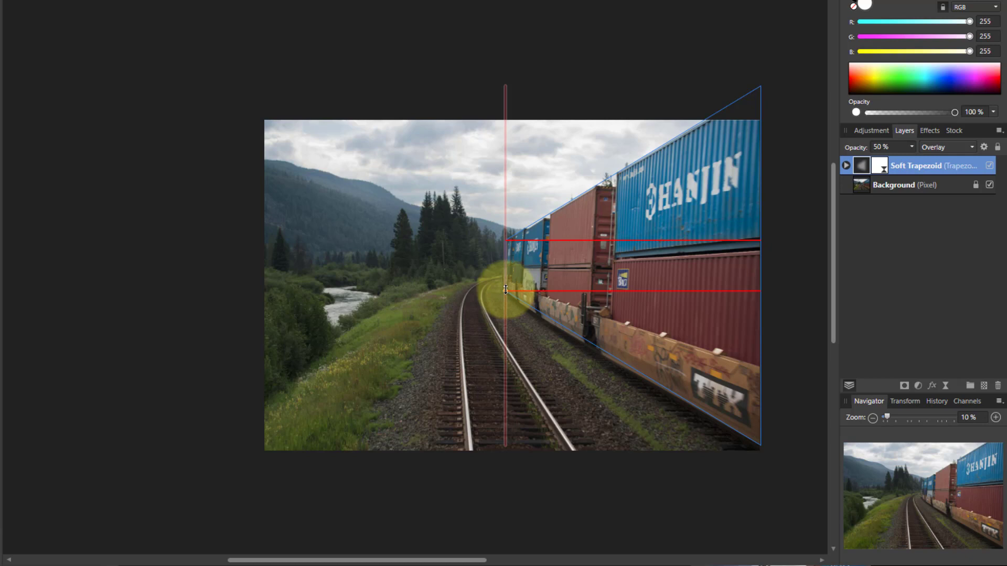
pyautogui.moveTo(506, 289); pyautogui.dragTo(505, 291)
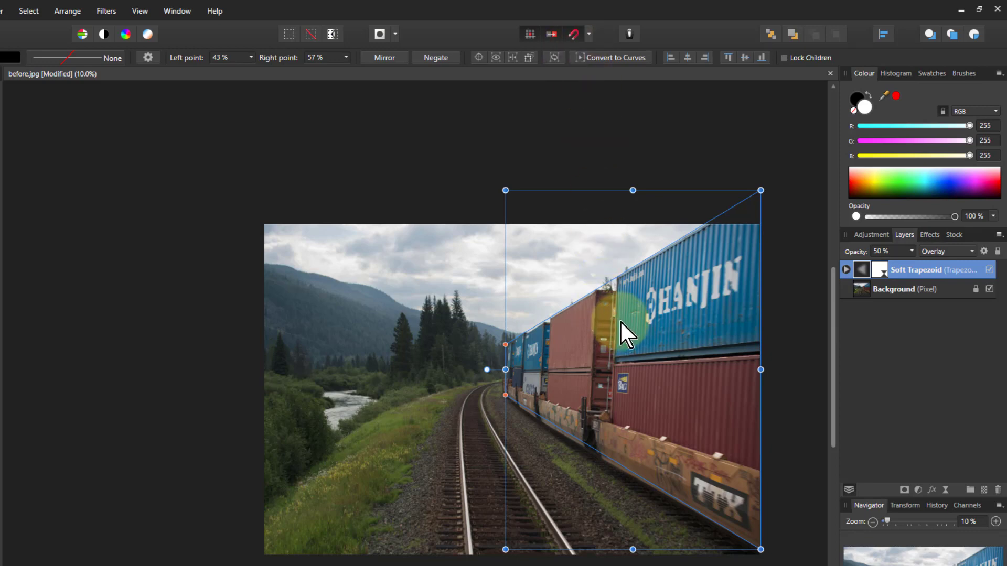
# Toggle the Soft Trapezoid layer's visibility to compare the train with and without the brightening
pyautogui.scroll(2, 620, 320)
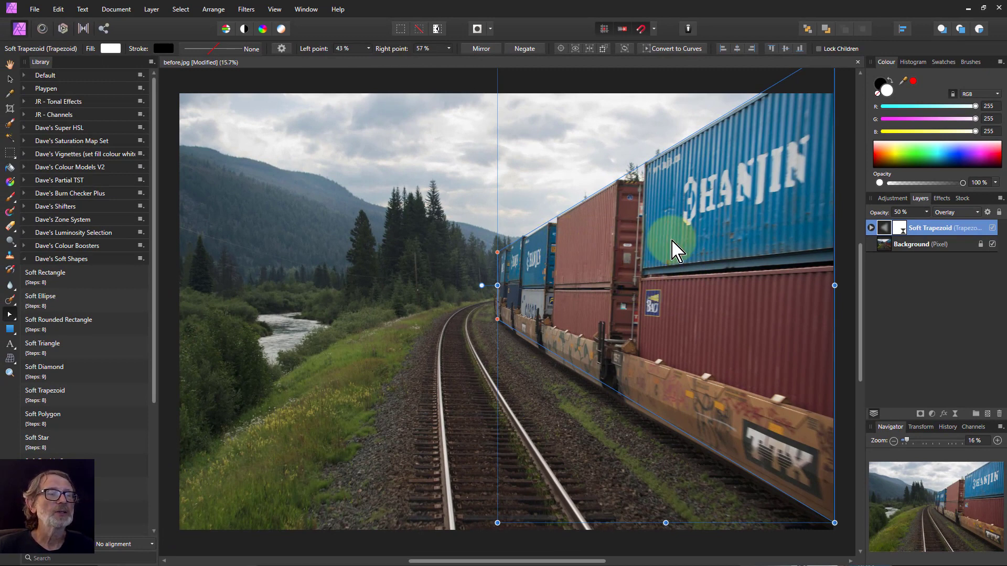
pyautogui.click(992, 228)
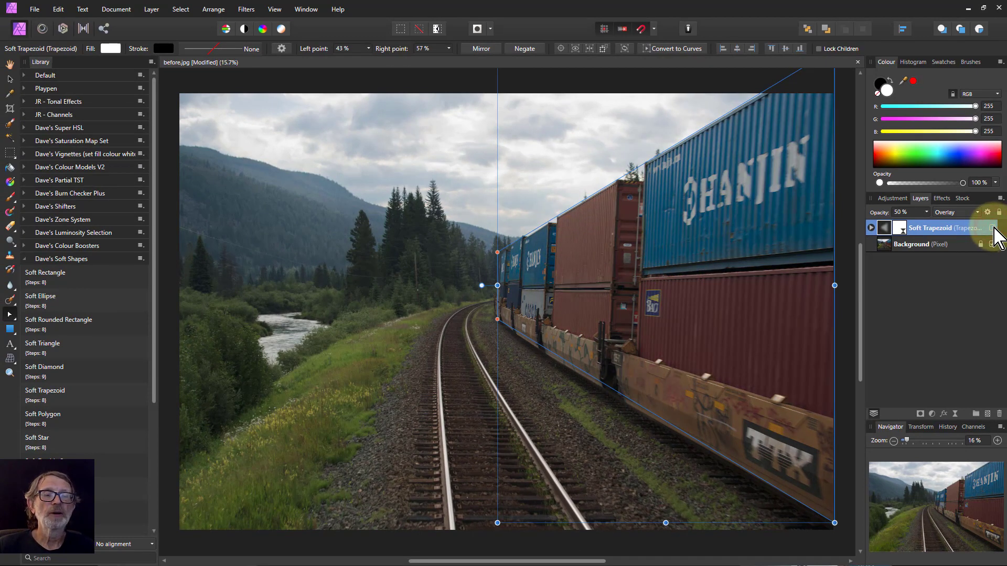
pyautogui.click(992, 228)
pyautogui.click(992, 227)
pyautogui.click(992, 228)
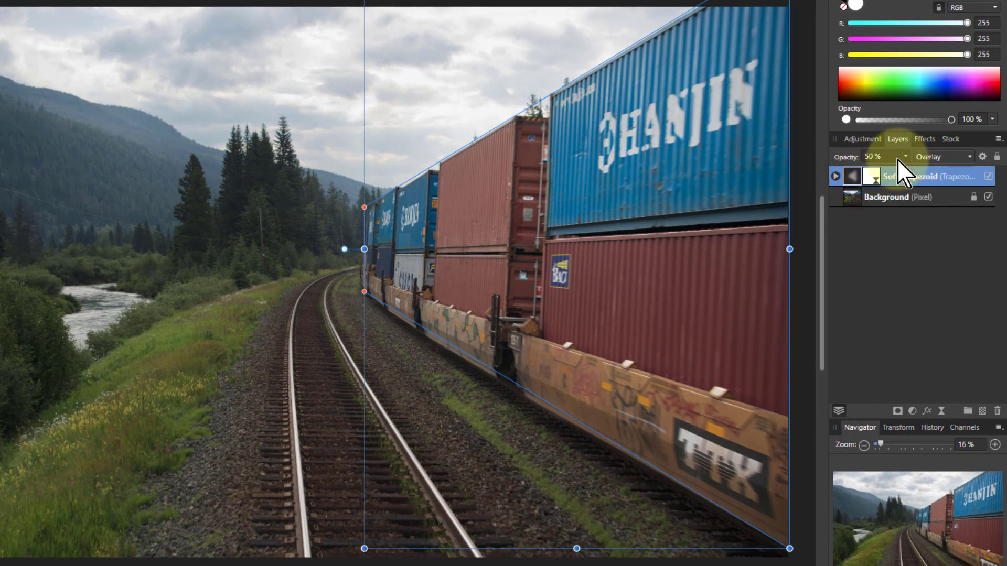
# Keep the Soft Trapezoid layer's blend mode at Overlay and set its opacity to 61%
pyautogui.click(937, 160)
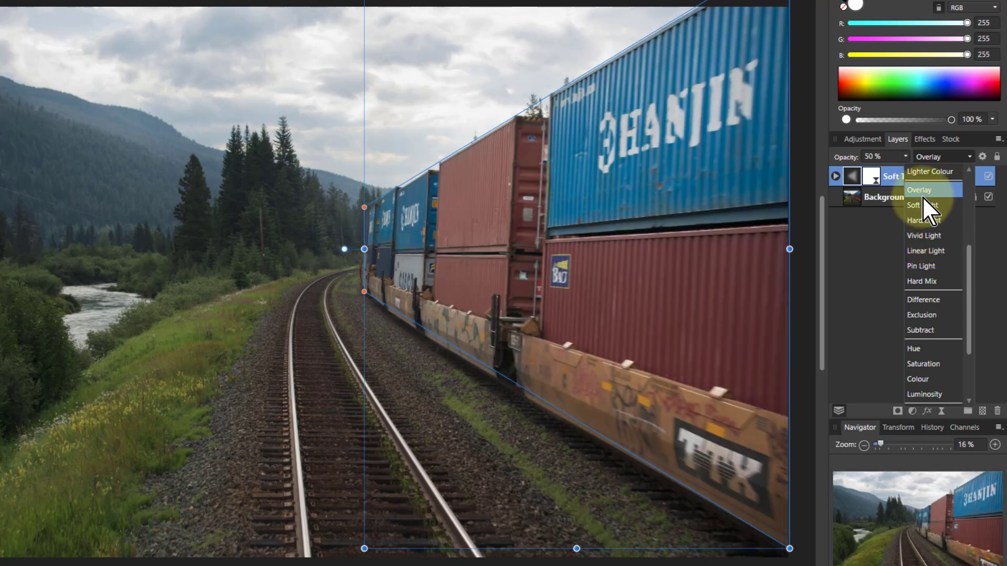
pyautogui.click(917, 189)
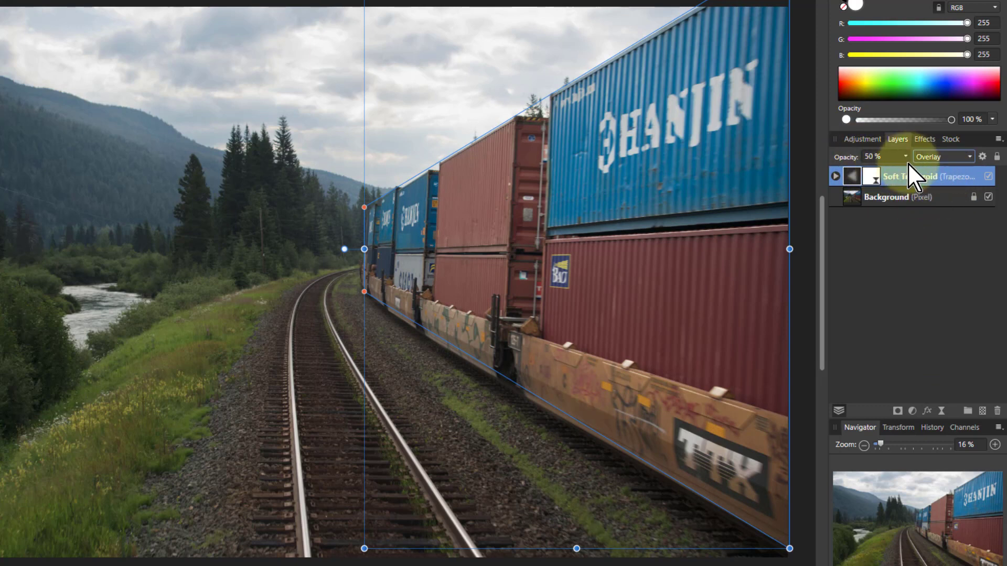
pyautogui.moveTo(908, 163)
pyautogui.mouseDown()
pyautogui.moveTo(904, 177)
pyautogui.moveTo(1001, 177)
pyautogui.moveTo(838, 177)
pyautogui.moveTo(926, 178)
pyautogui.moveTo(918, 178)
pyautogui.mouseUp()
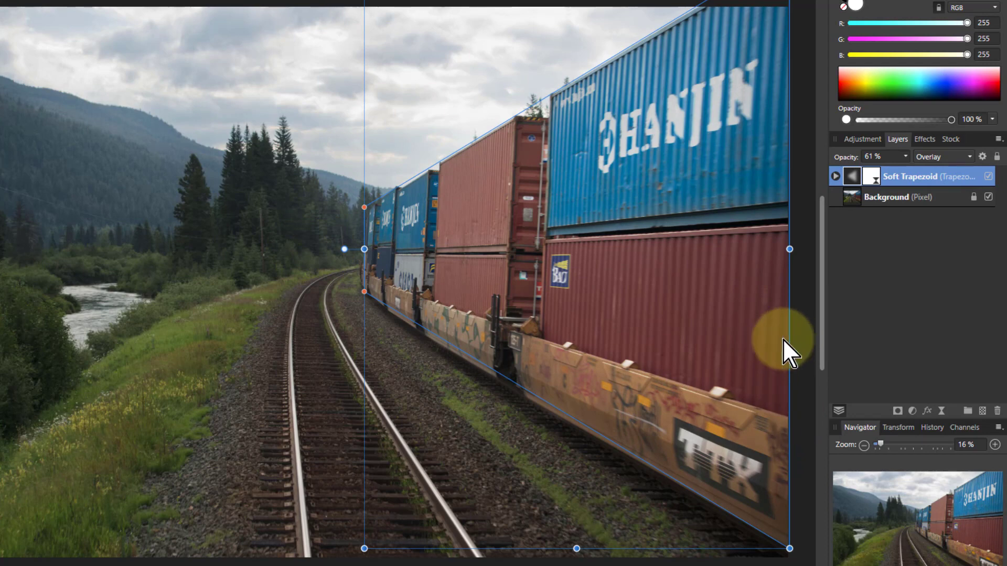
pyautogui.click(801, 145)
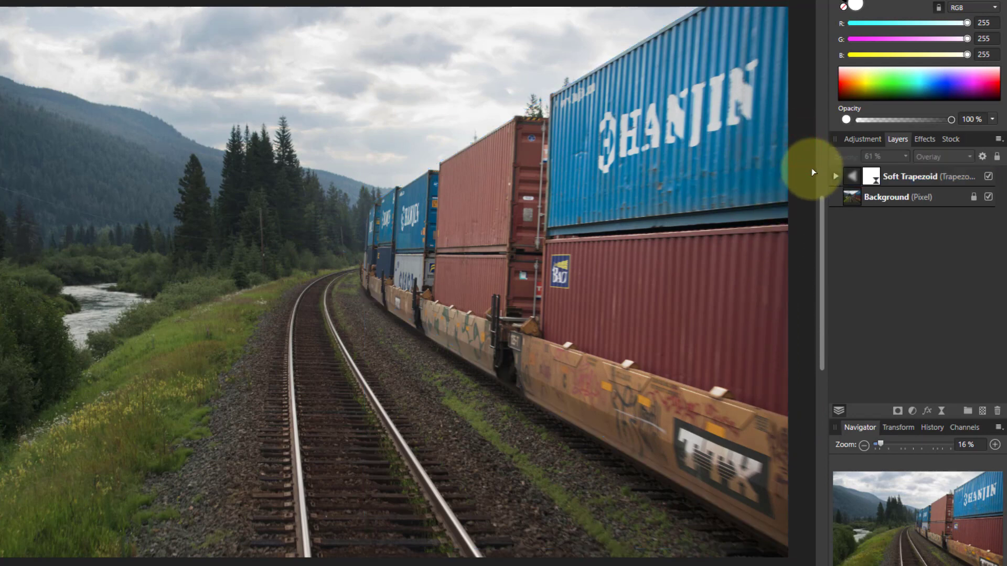
pyautogui.click(854, 174)
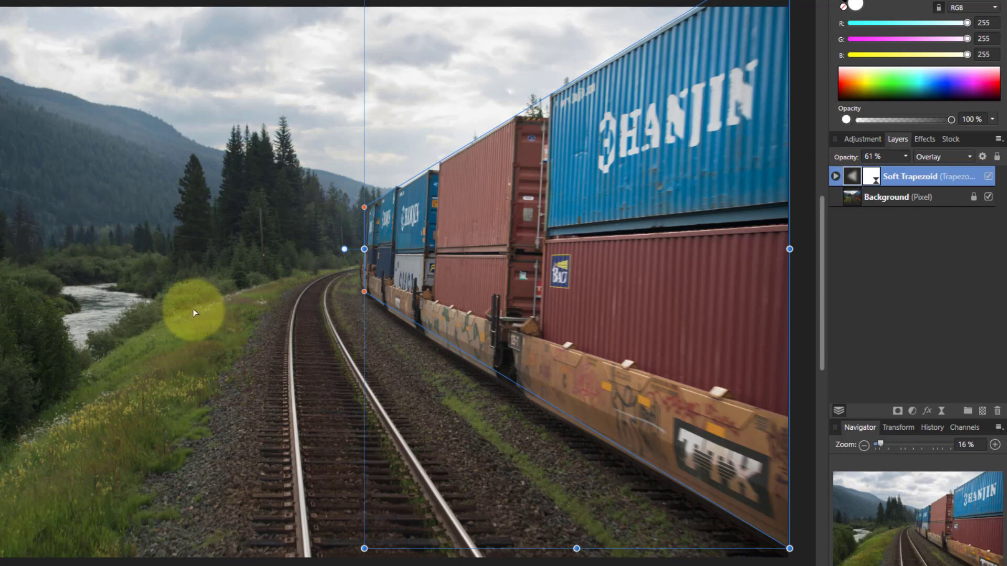
# Add a Soft Crescent with its library macro and activate the Move tool on the new shape
pyautogui.scroll(-3, 196, 309)
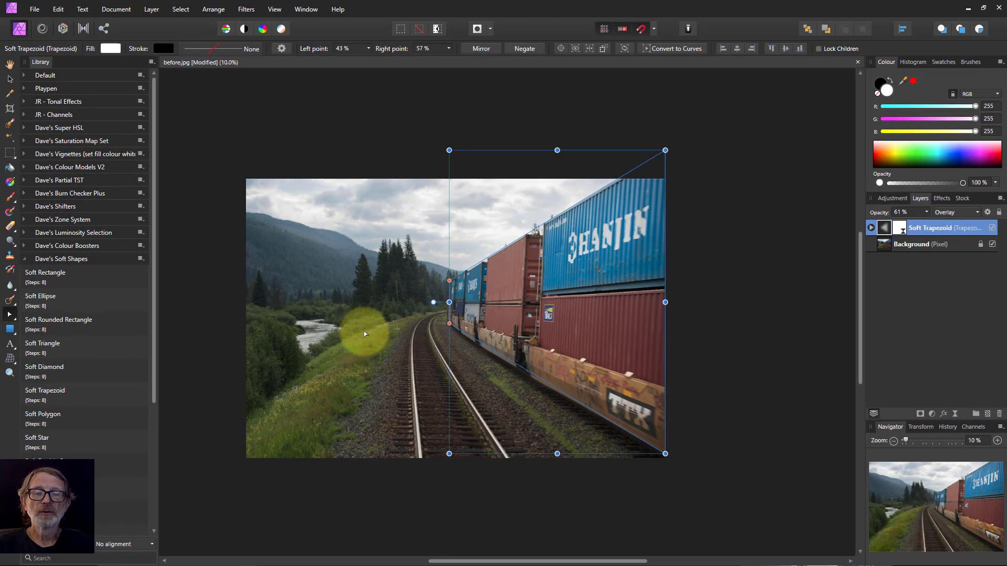
pyautogui.scroll(-1, 364, 333)
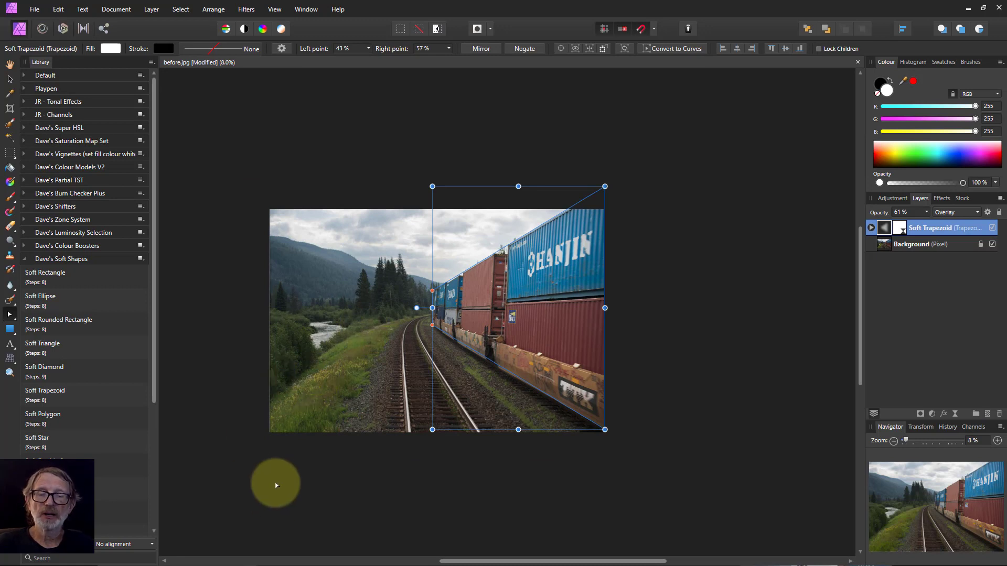
pyautogui.scroll(-2, 78, 449)
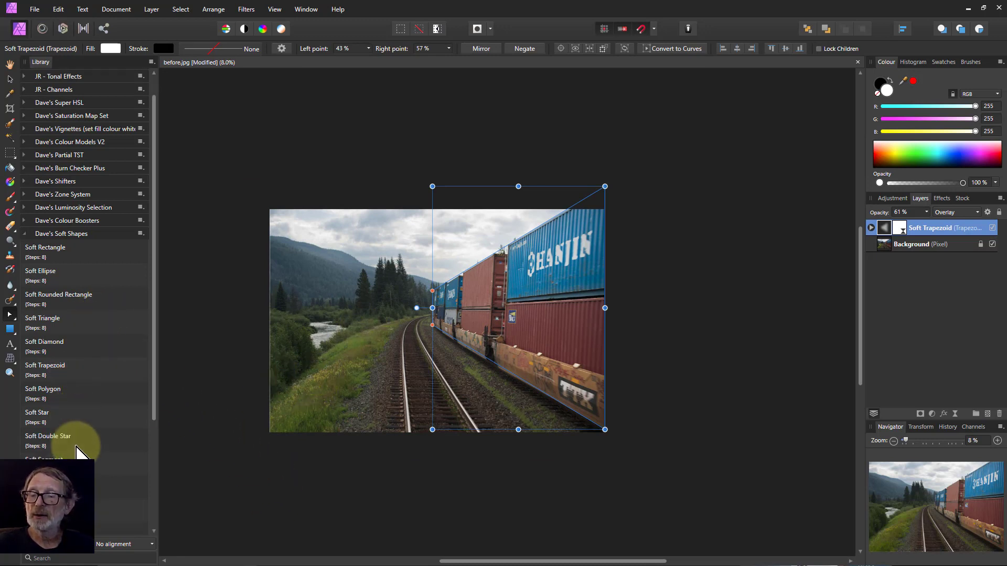
pyautogui.scroll(-1, 77, 447)
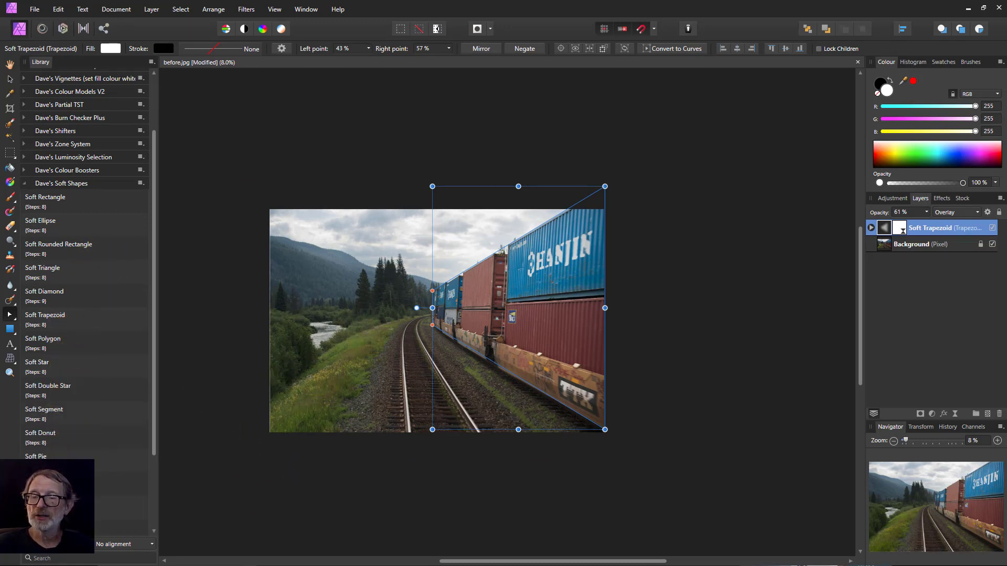
pyautogui.click(76, 484)
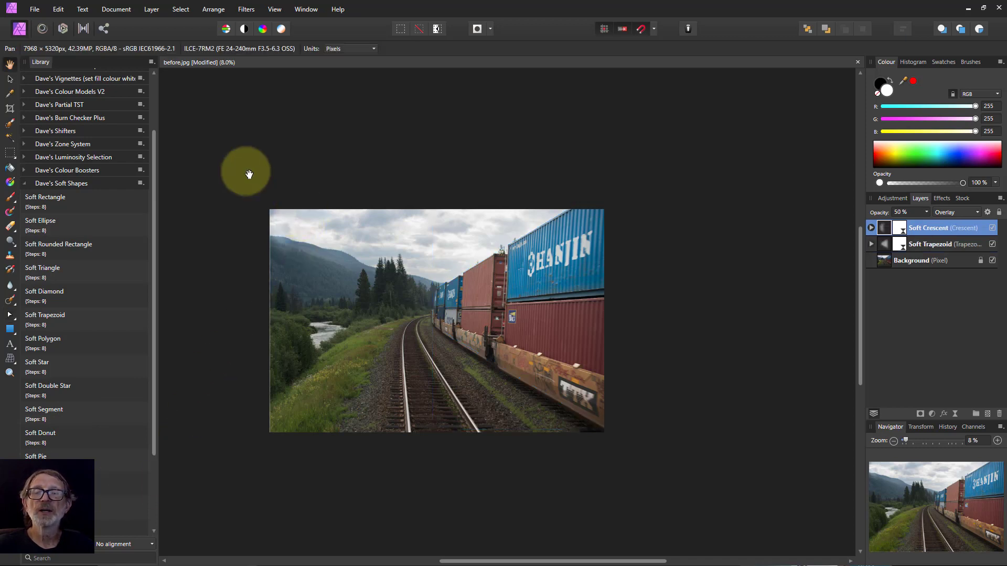
pyautogui.click(10, 78)
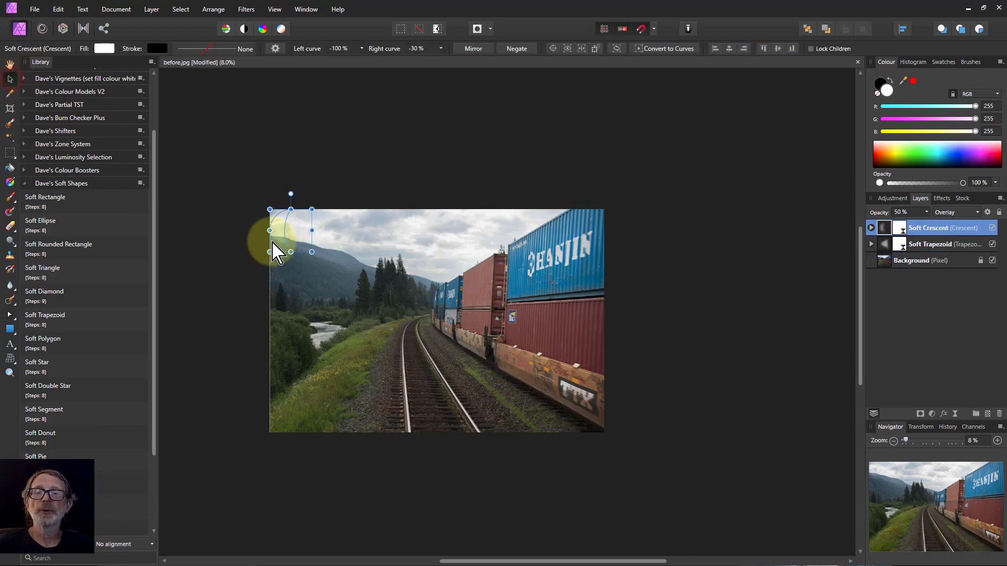
# Move the Soft Crescent onto the grassy bank beside the track, tilt it along the slope, then lengthen and widen it
pyautogui.moveTo(284, 249); pyautogui.dragTo(318, 420)
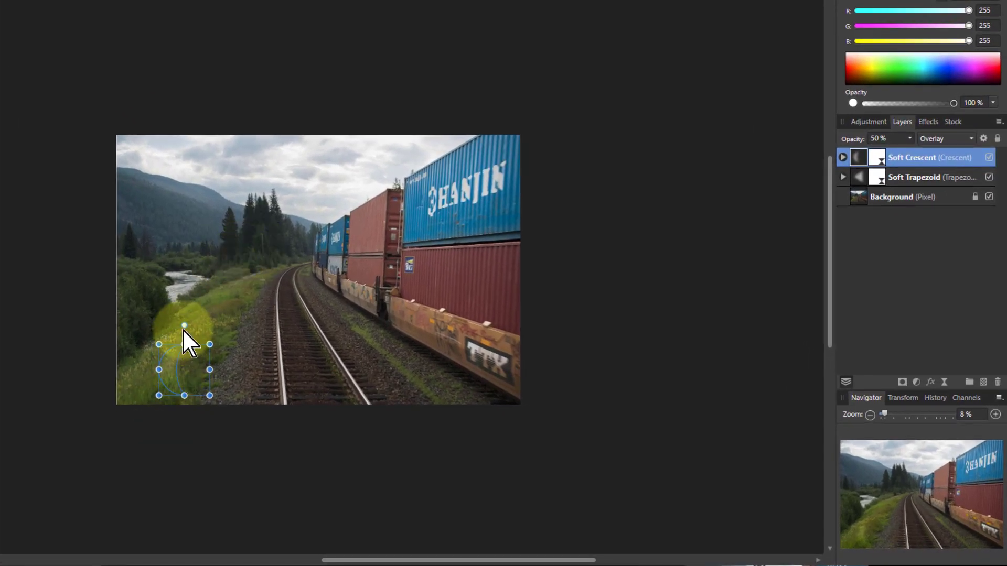
pyautogui.moveTo(184, 323); pyautogui.dragTo(239, 246)
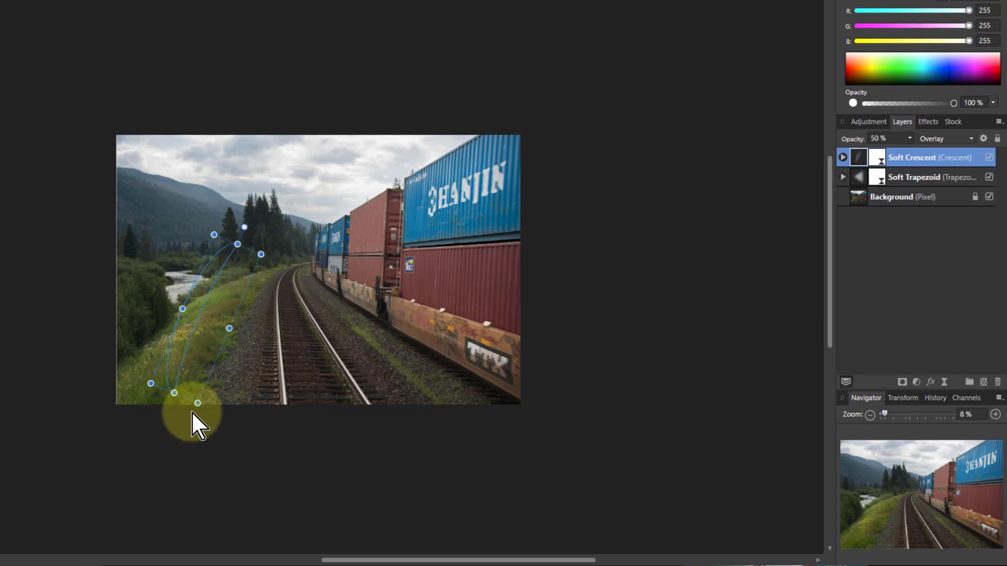
pyautogui.moveTo(174, 393); pyautogui.dragTo(157, 433)
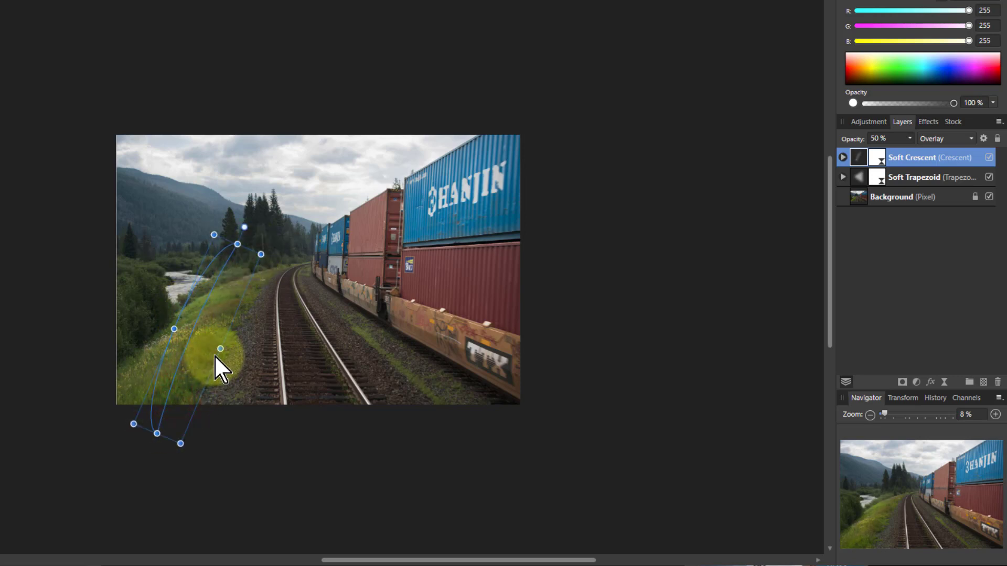
pyautogui.moveTo(219, 348); pyautogui.dragTo(260, 363)
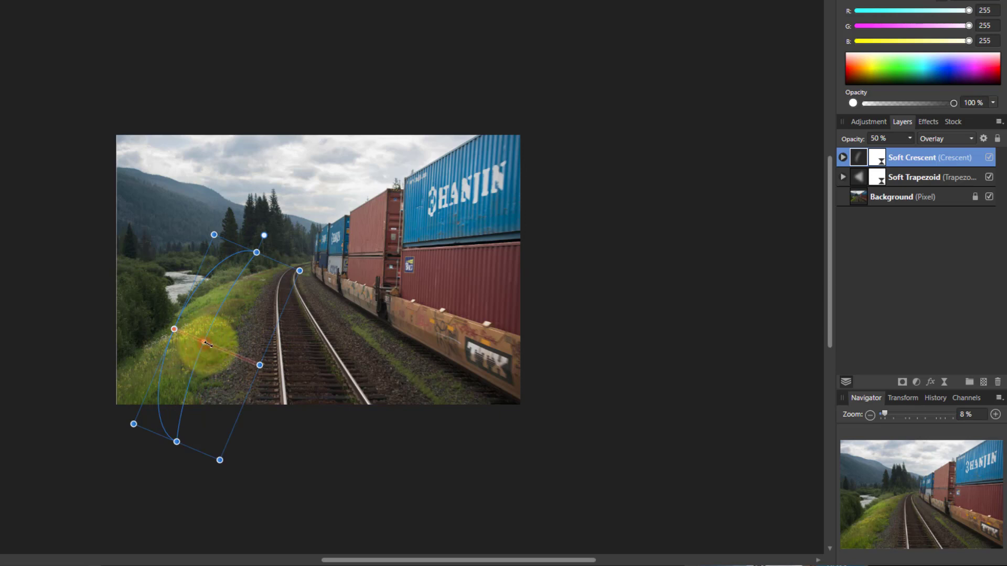
# Set the crescent's right curve to 0%, angle it further along the bank and extend it past the photo's lower-left corner
pyautogui.press('g')
pyautogui.moveTo(175, 330)
pyautogui.mouseDown()
pyautogui.moveTo(186, 335)
pyautogui.moveTo(167, 329)
pyautogui.mouseUp()
pyautogui.moveTo(261, 234); pyautogui.dragTo(290, 241)
pyautogui.moveTo(194, 335); pyautogui.dragTo(181, 354)
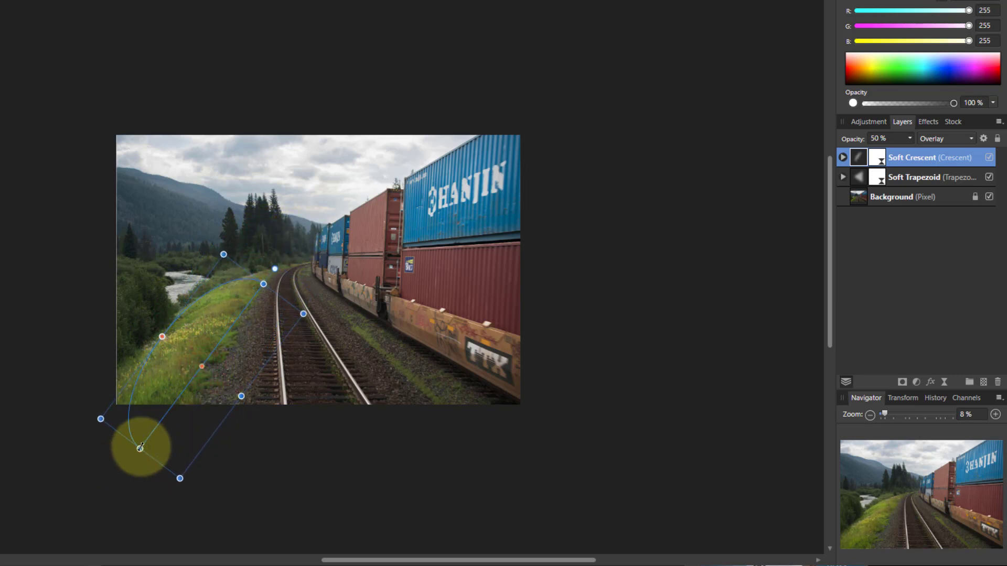
pyautogui.moveTo(139, 448); pyautogui.dragTo(110, 490)
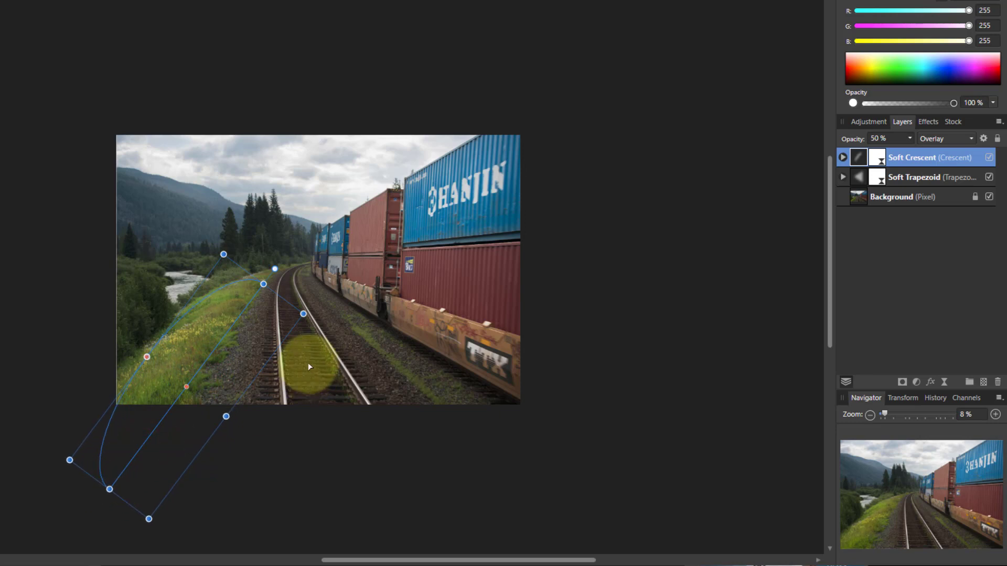
# Change the Soft Crescent's fill to a warm pale yellow with RGB 255, 246, 181
pyautogui.scroll(2, 307, 363)
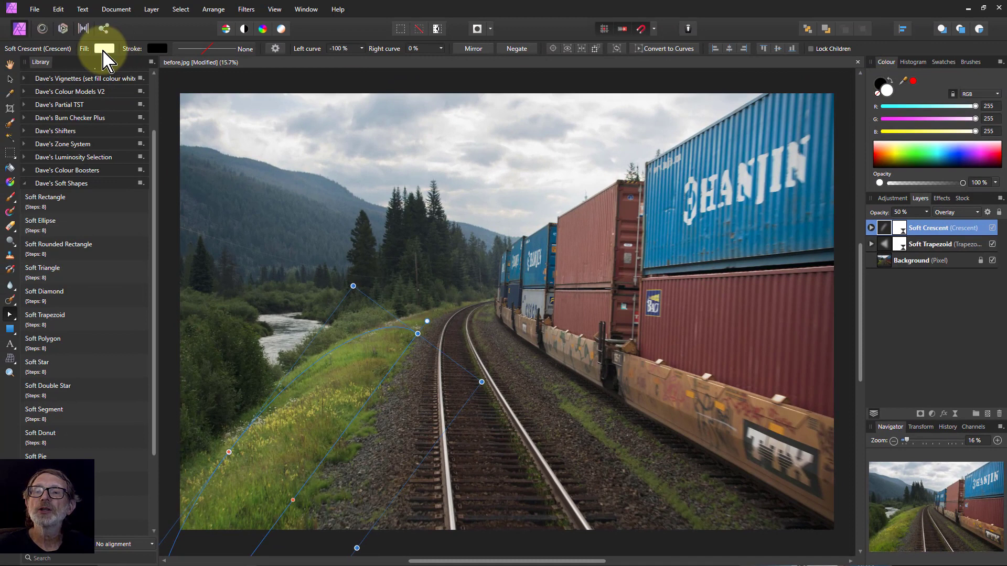
pyautogui.click(104, 48)
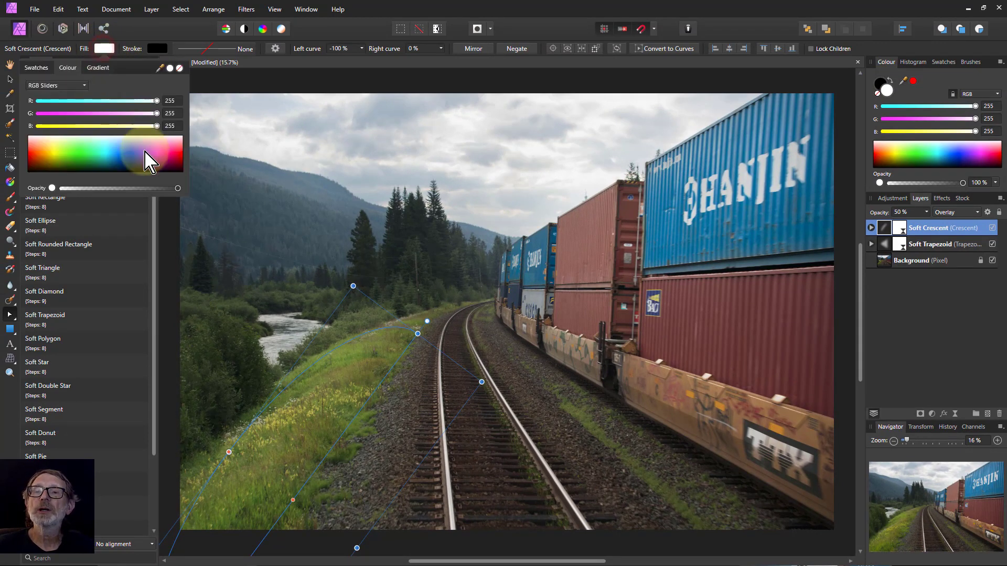
pyautogui.click(55, 151)
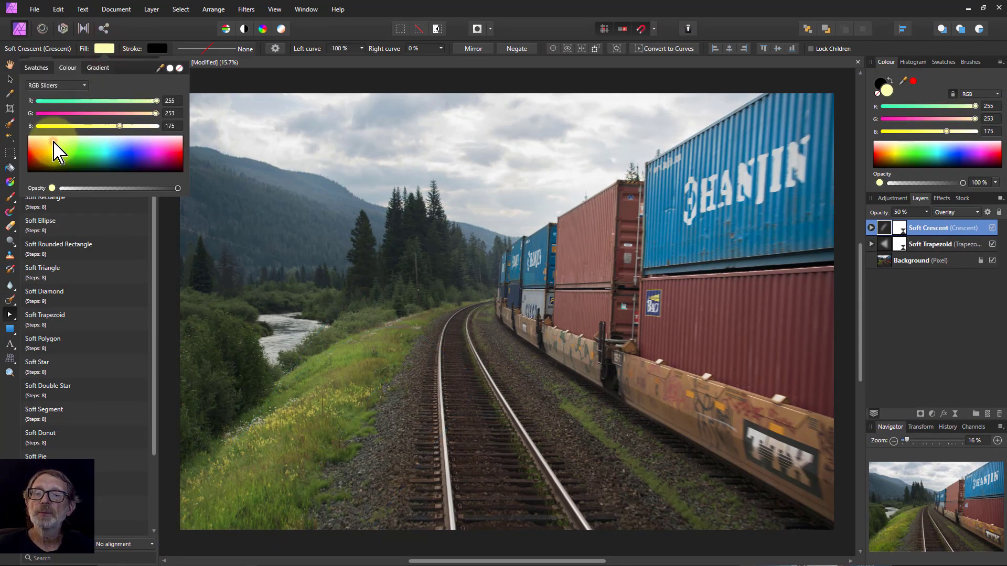
pyautogui.moveTo(53, 139); pyautogui.dragTo(55, 141)
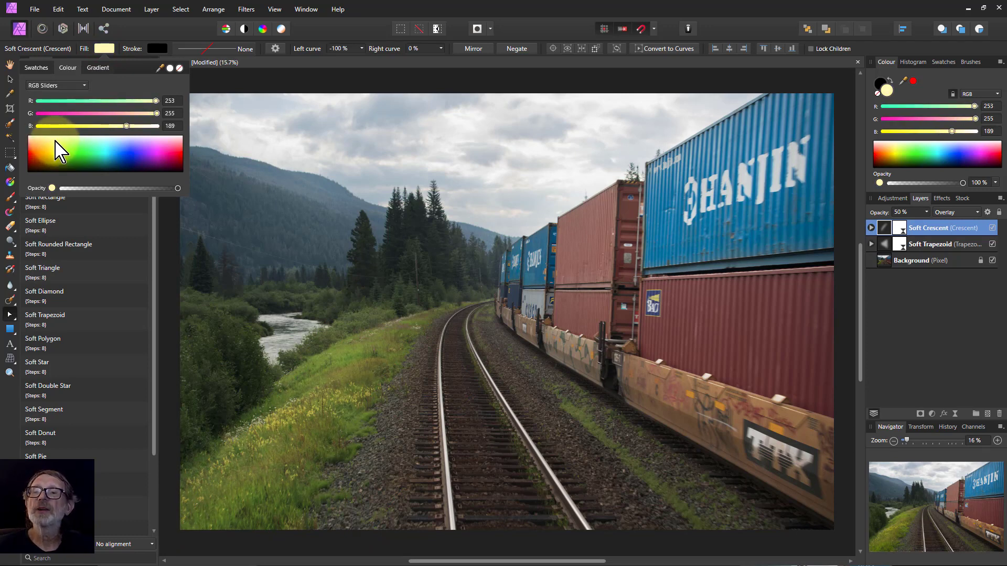
pyautogui.moveTo(56, 142); pyautogui.dragTo(52, 142)
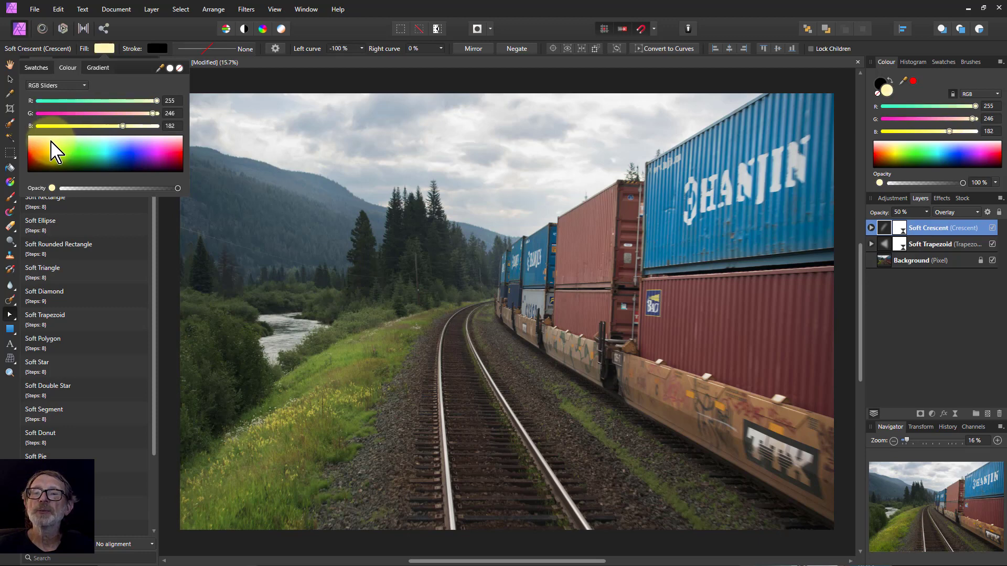
pyautogui.moveTo(122, 127)
pyautogui.mouseDown()
pyautogui.moveTo(132, 129)
pyautogui.moveTo(122, 135)
pyautogui.mouseUp()
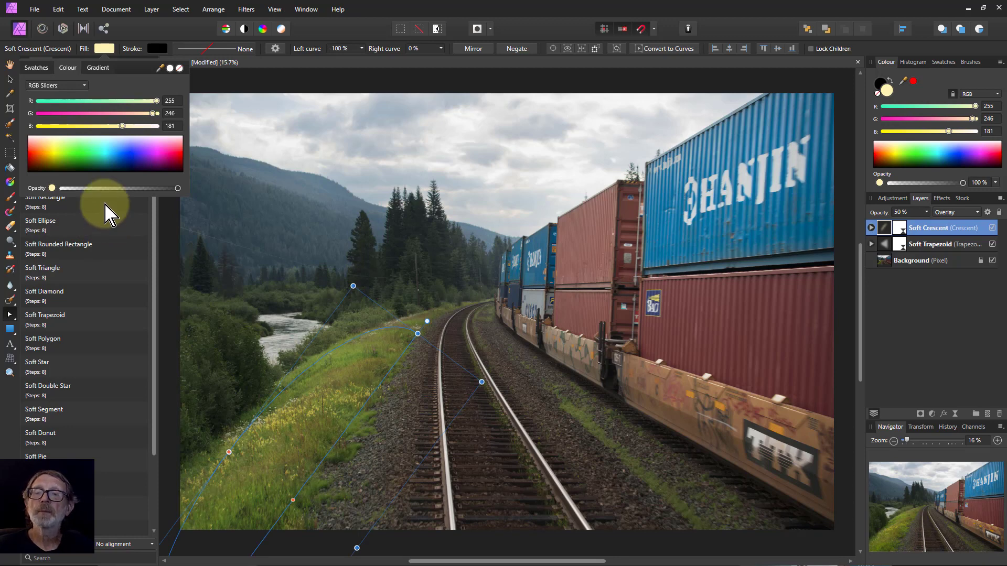
# Deselect the crescent with the Move tool and toggle its layer's visibility to compare the bank with and without the glow
pyautogui.click(10, 79)
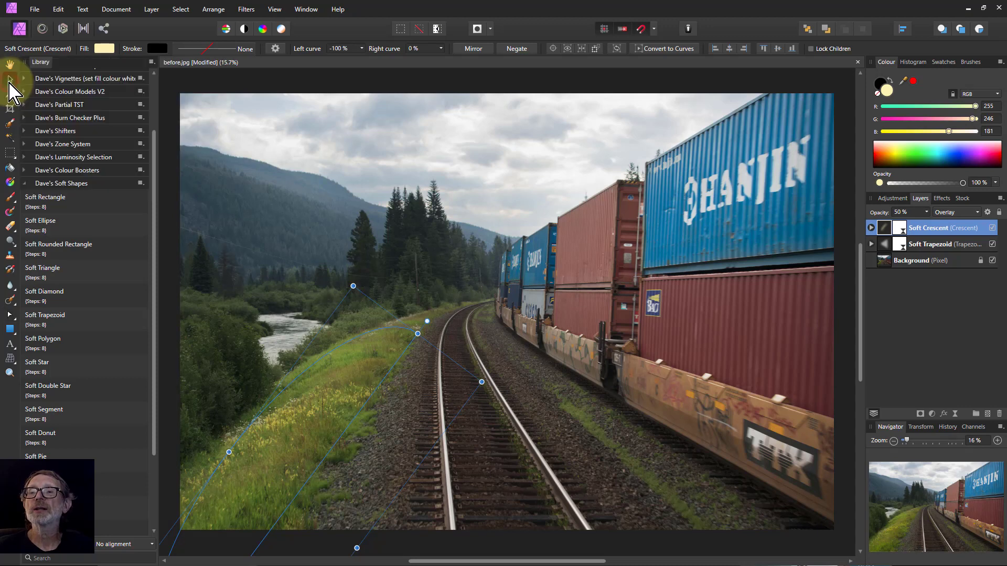
pyautogui.click(168, 170)
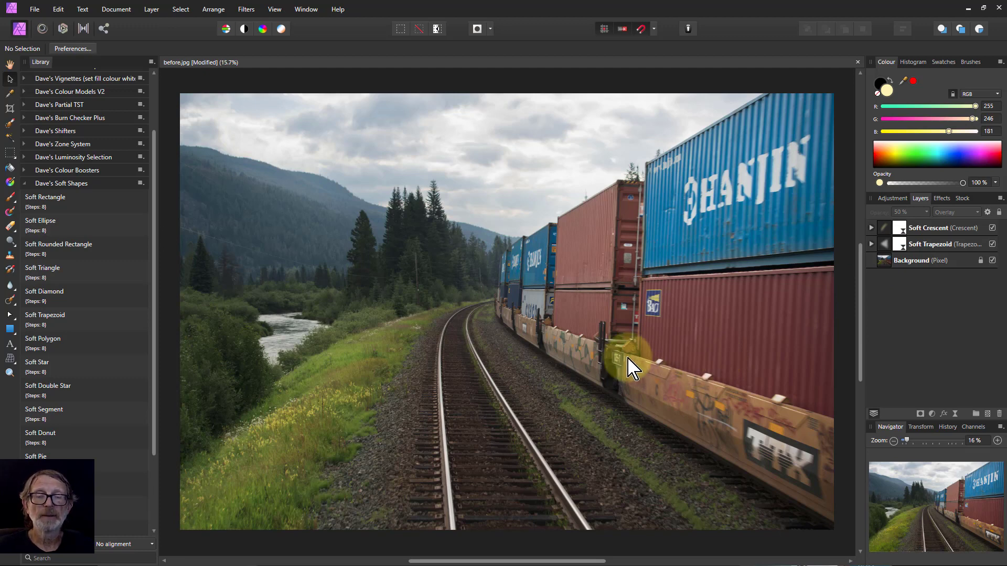
pyautogui.click(992, 228)
pyautogui.click(992, 228)
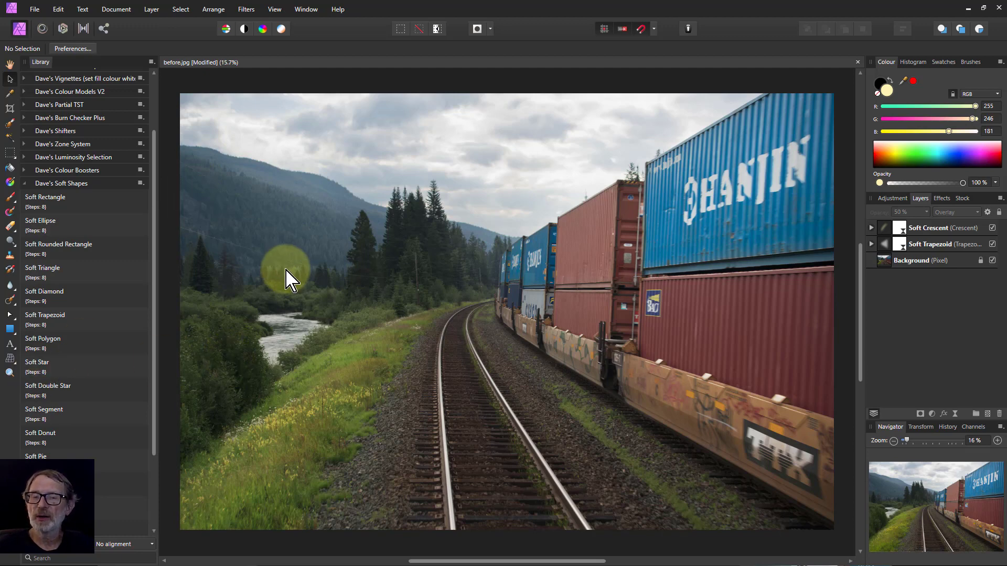
# Add a Soft Cloud with its library macro and activate the Move tool on the new shape
pyautogui.scroll(-2, 105, 472)
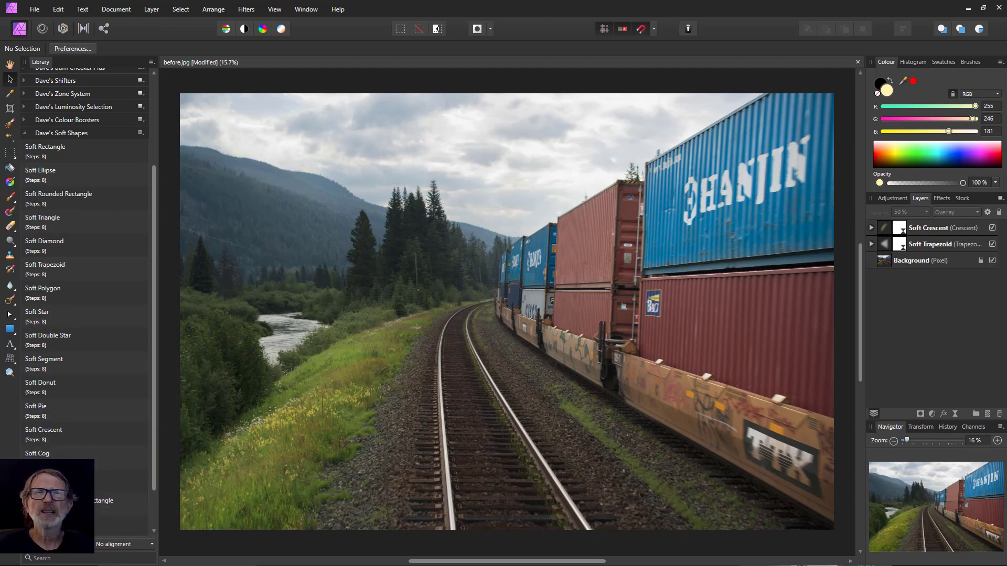
pyautogui.scroll(-1, 84, 314)
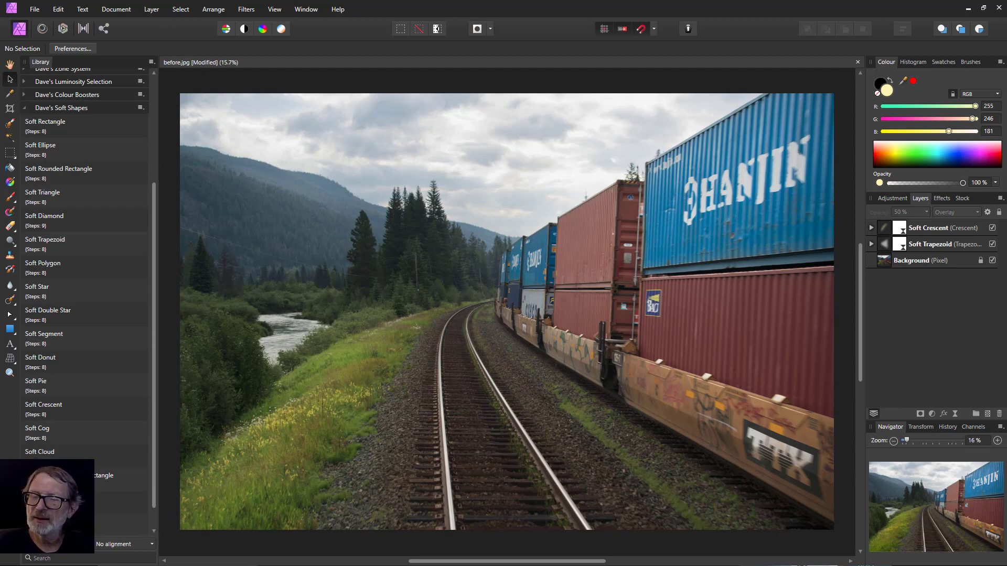
pyautogui.click(40, 453)
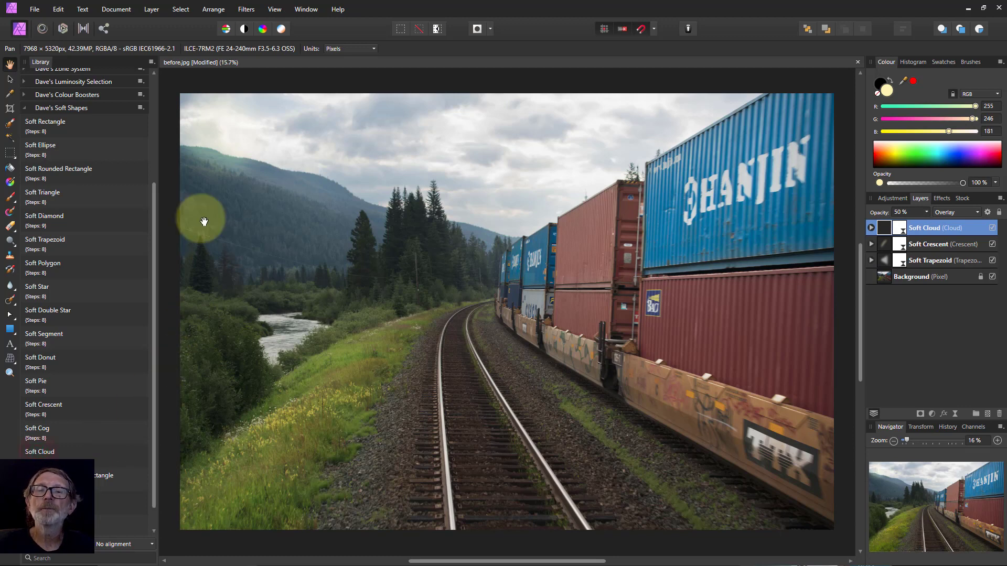
pyautogui.click(10, 79)
# Enlarge and tilt the Soft Cloud over the forested mountainside, extending it slightly beyond the photo's left edge
pyautogui.moveTo(276, 139)
pyautogui.mouseDown()
pyautogui.moveTo(259, 157)
pyautogui.moveTo(308, 227)
pyautogui.moveTo(296, 210)
pyautogui.moveTo(300, 183)
pyautogui.moveTo(271, 223)
pyautogui.moveTo(222, 212)
pyautogui.moveTo(377, 205)
pyautogui.moveTo(337, 205)
pyautogui.moveTo(271, 148)
pyautogui.mouseUp()
pyautogui.moveTo(258, 209); pyautogui.dragTo(256, 226)
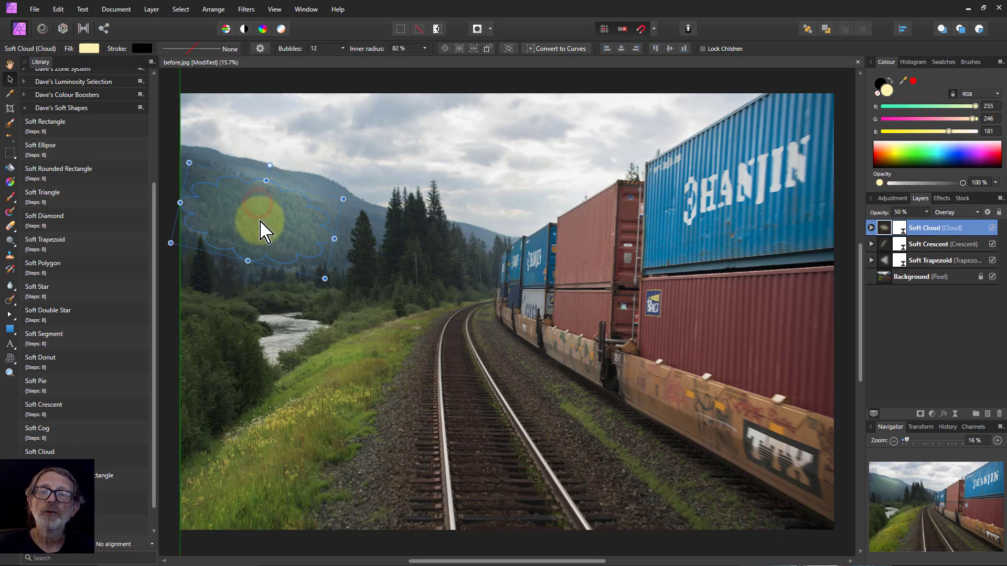
pyautogui.moveTo(175, 208); pyautogui.dragTo(164, 199)
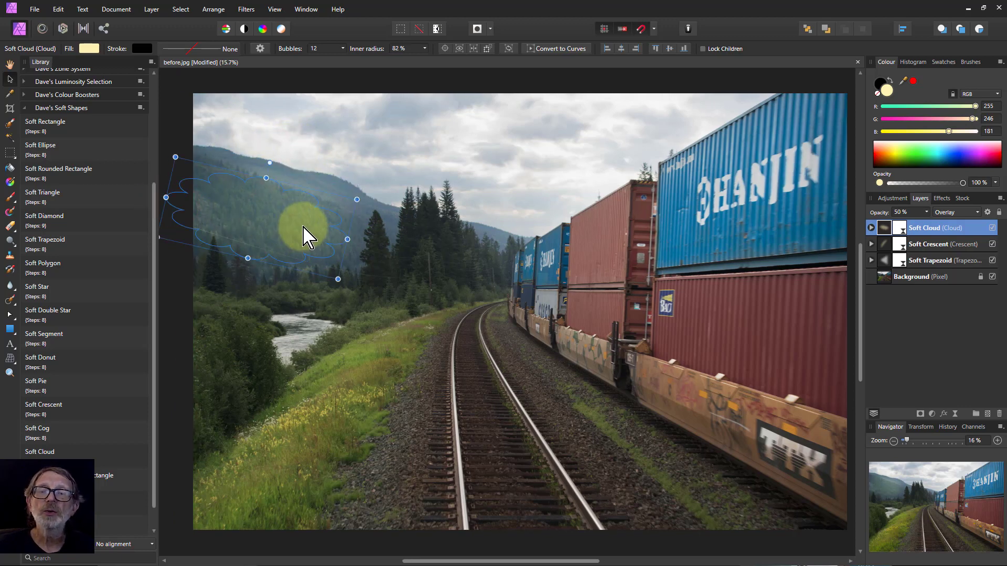
pyautogui.click(348, 239)
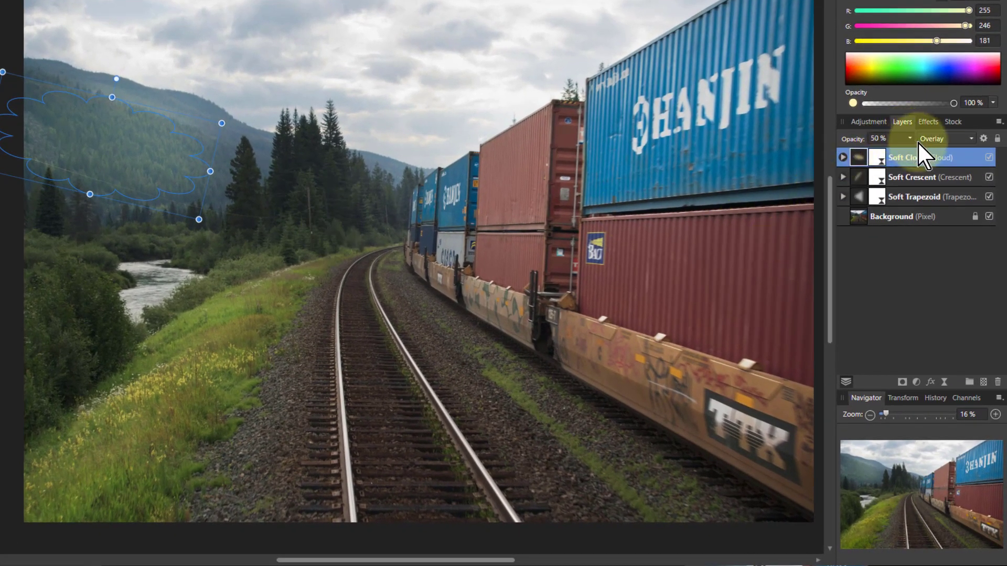
# Shape the Soft Cloud's source layer blend range into a rising curve with a middle node at In 75.6% and Out 49.1%
pyautogui.click(984, 137)
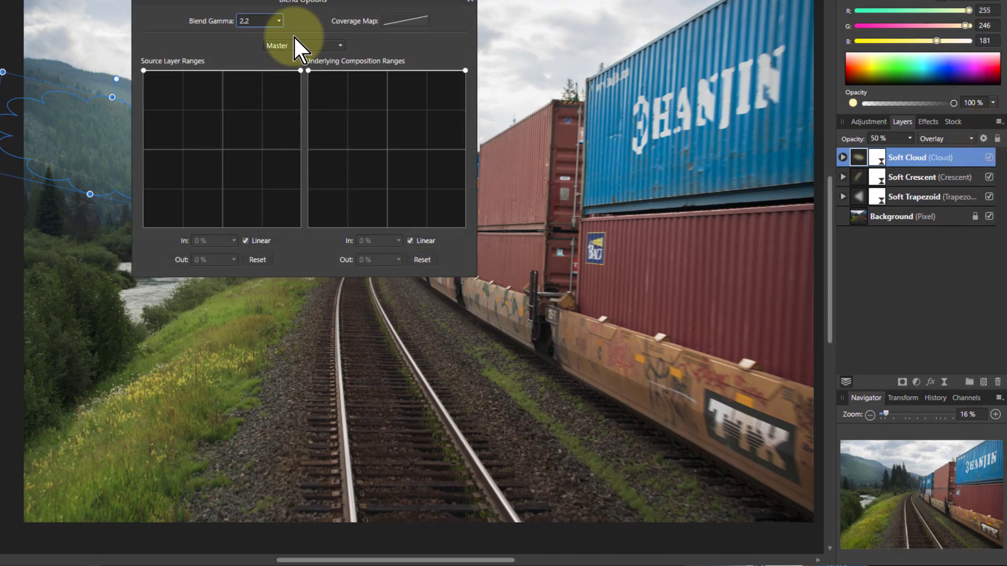
pyautogui.moveTo(346, 3); pyautogui.dragTo(496, 98)
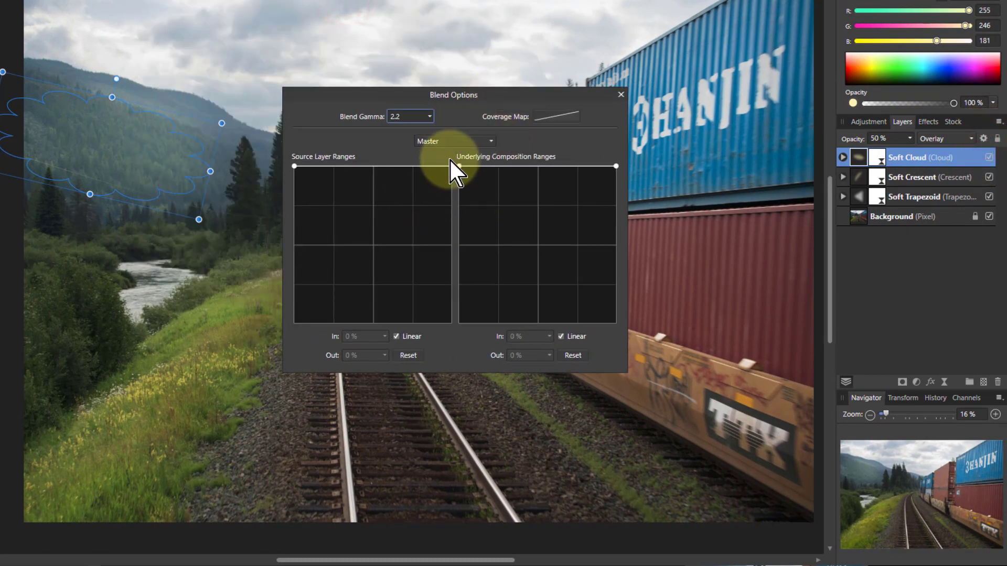
pyautogui.moveTo(292, 168); pyautogui.dragTo(366, 322)
pyautogui.moveTo(380, 276); pyautogui.dragTo(452, 152)
pyautogui.moveTo(411, 245); pyautogui.dragTo(412, 246)
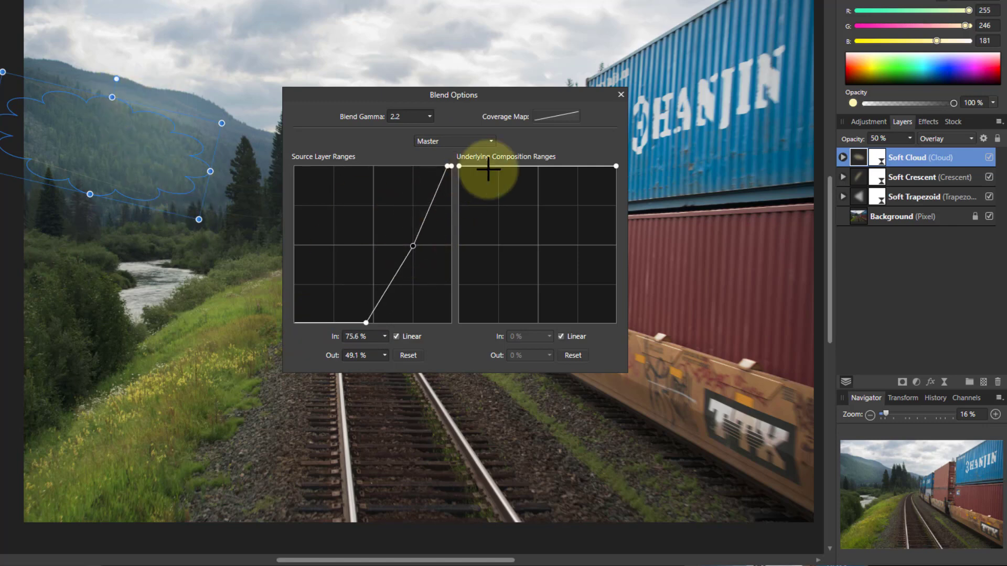
pyautogui.click(621, 95)
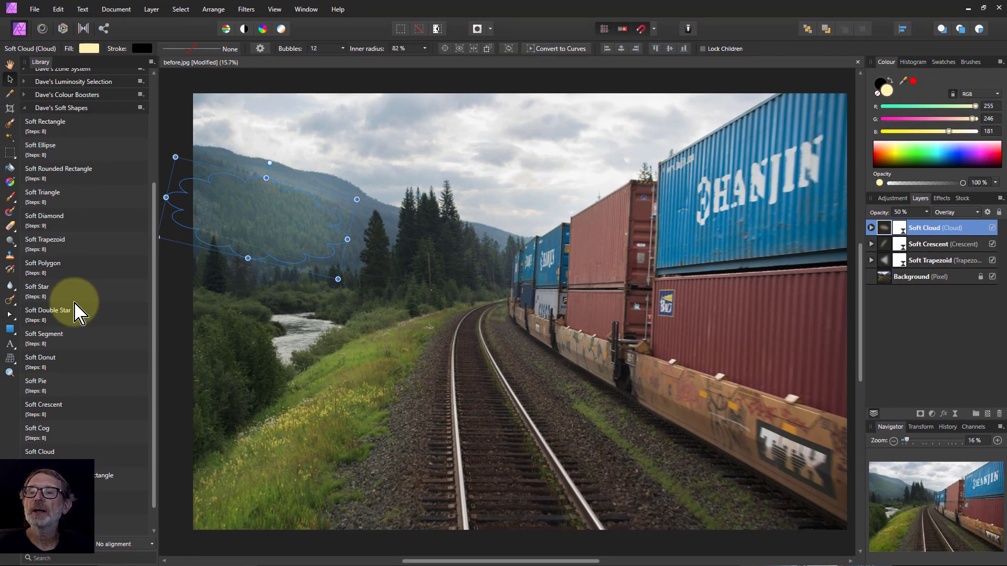
# Add a Soft Triangle with its library macro and move it over the tall trees beside the track
pyautogui.click(46, 195)
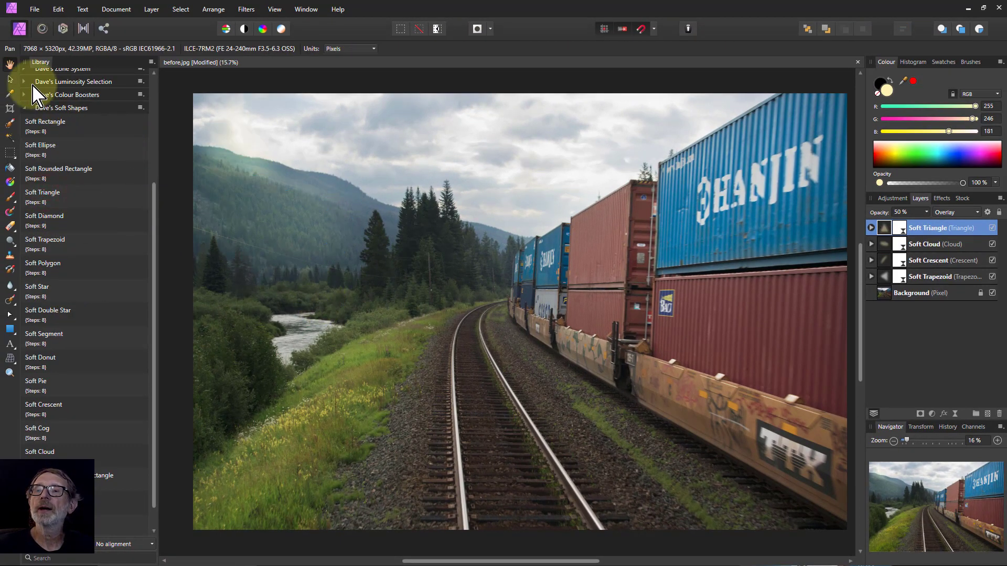
pyautogui.click(10, 80)
pyautogui.moveTo(238, 152); pyautogui.dragTo(464, 239)
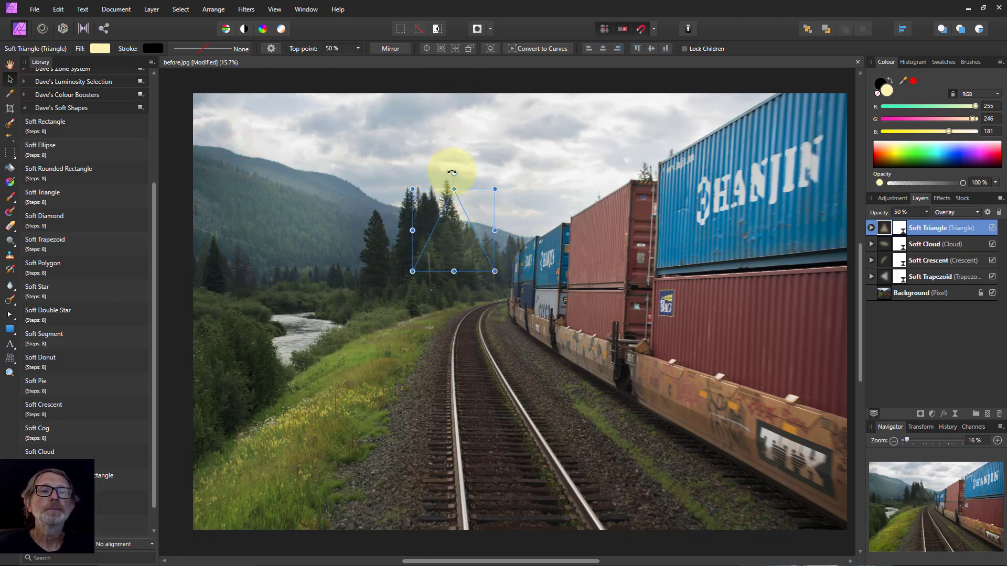
# Turn the Soft Triangle upside down and stretch it across the sky along the photo's upper edge
pyautogui.moveTo(454, 174); pyautogui.dragTo(450, 290)
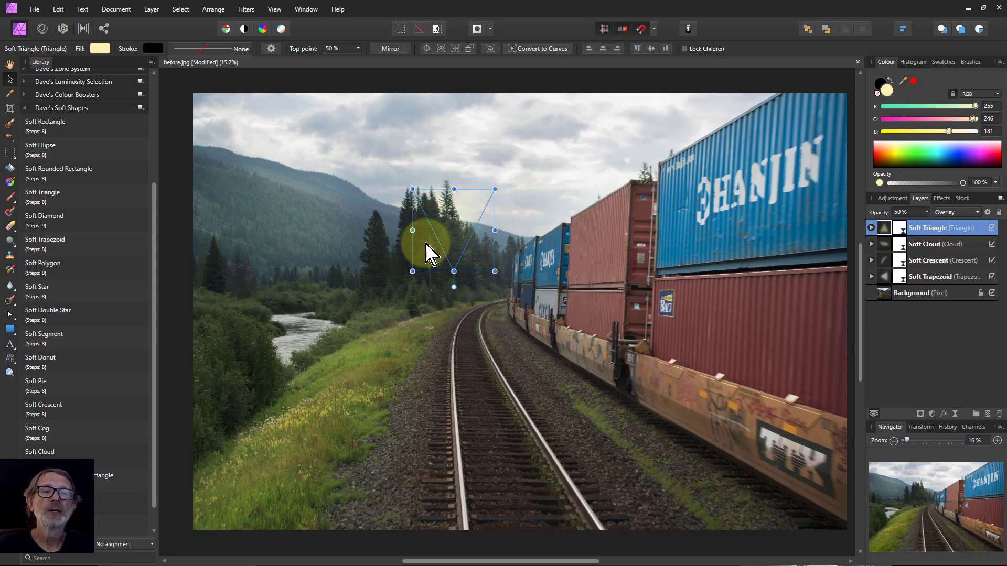
pyautogui.moveTo(451, 244); pyautogui.dragTo(717, 151)
pyautogui.moveTo(689, 135); pyautogui.dragTo(193, 136)
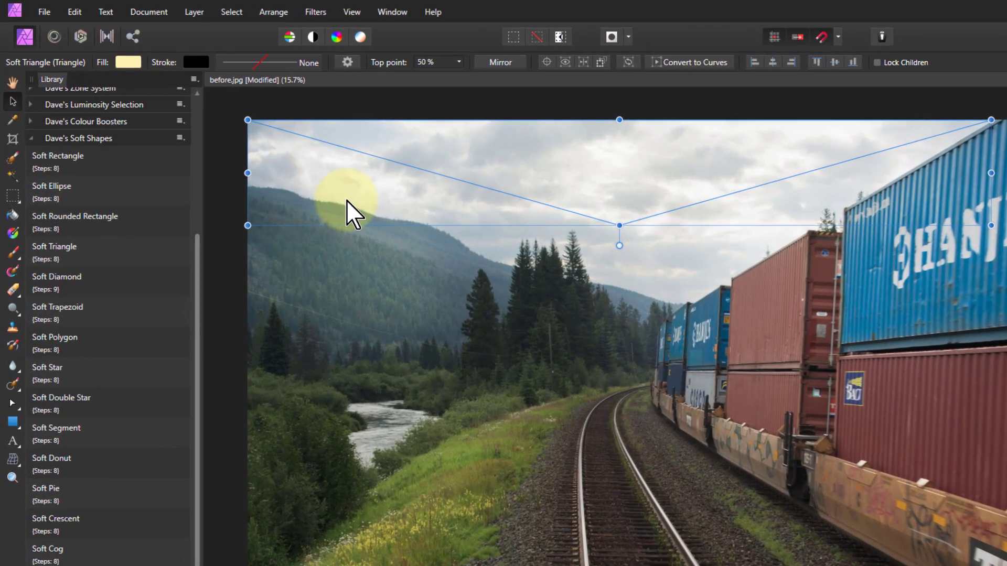
# Convert the triangle to curves and reshape it to follow the skyline, adding a node at the photo's left edge and bending the mountain segment
pyautogui.click(699, 65)
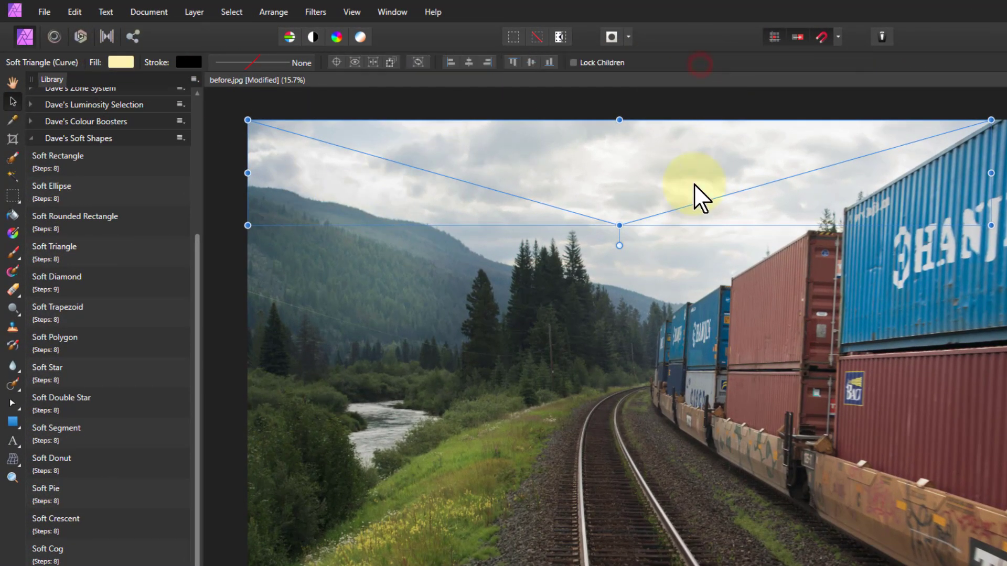
pyautogui.doubleClick(313, 139)
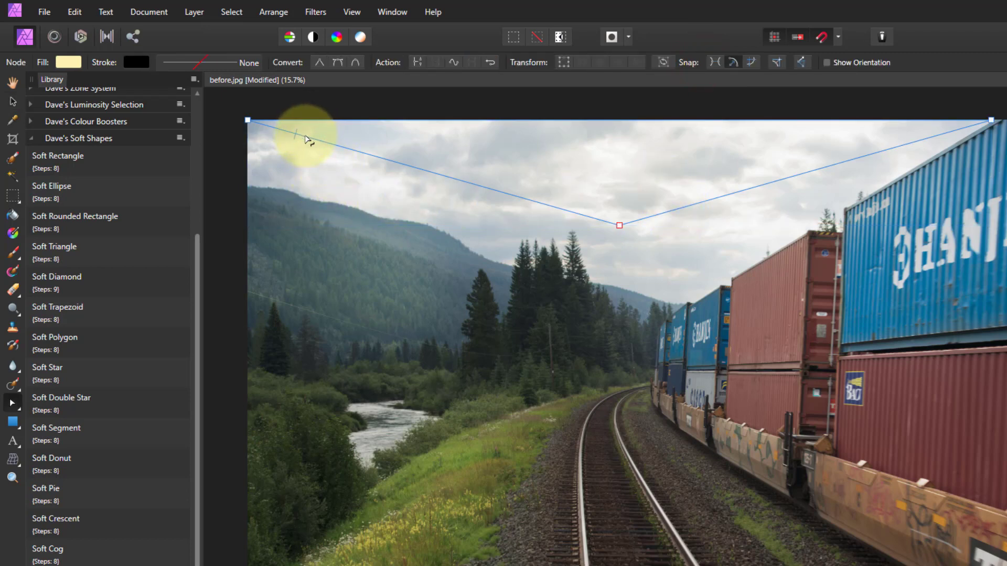
pyautogui.moveTo(305, 138); pyautogui.dragTo(247, 185)
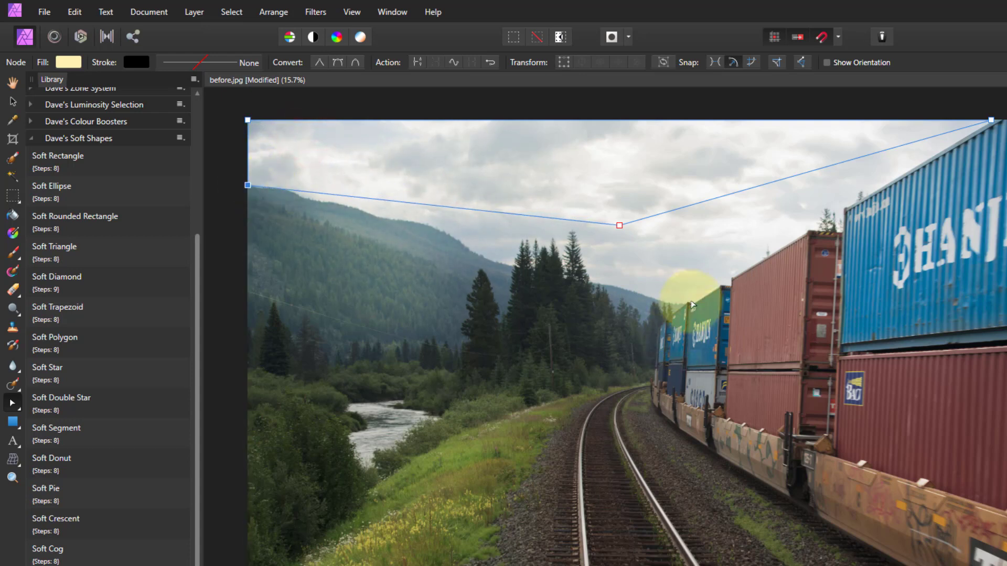
pyautogui.moveTo(619, 227); pyautogui.dragTo(684, 310)
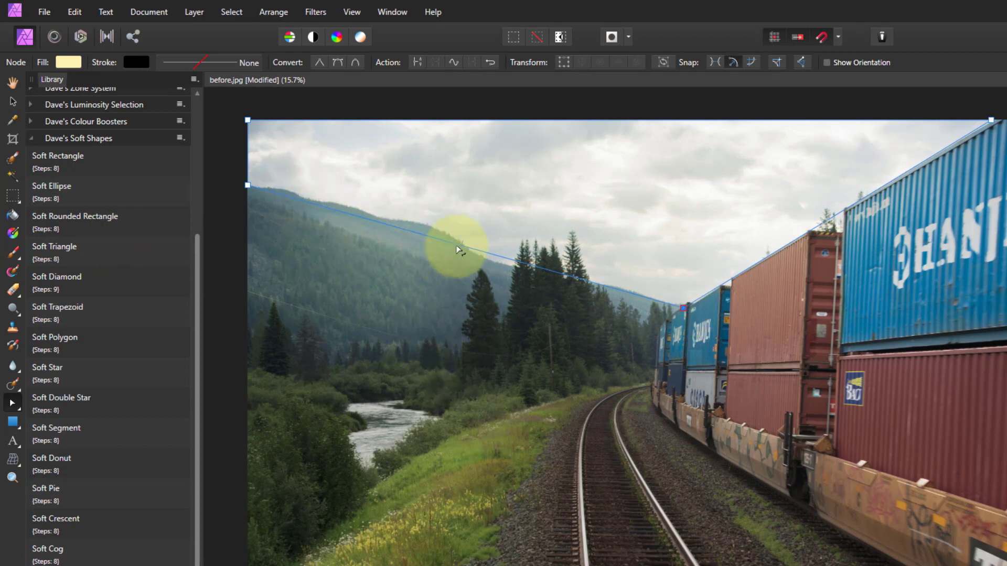
pyautogui.moveTo(457, 247)
pyautogui.mouseDown()
pyautogui.moveTo(461, 220)
pyautogui.moveTo(461, 236)
pyautogui.mouseUp()
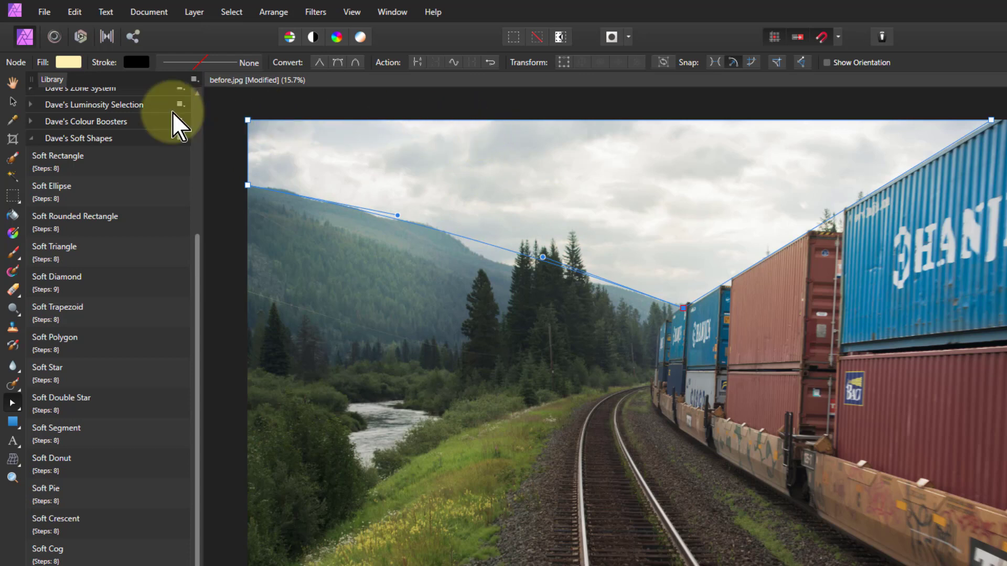
# Set the sky triangle's fill colour to a dark blue of RGB 0, 16, 124 and clear the layer selection
pyautogui.click(67, 60)
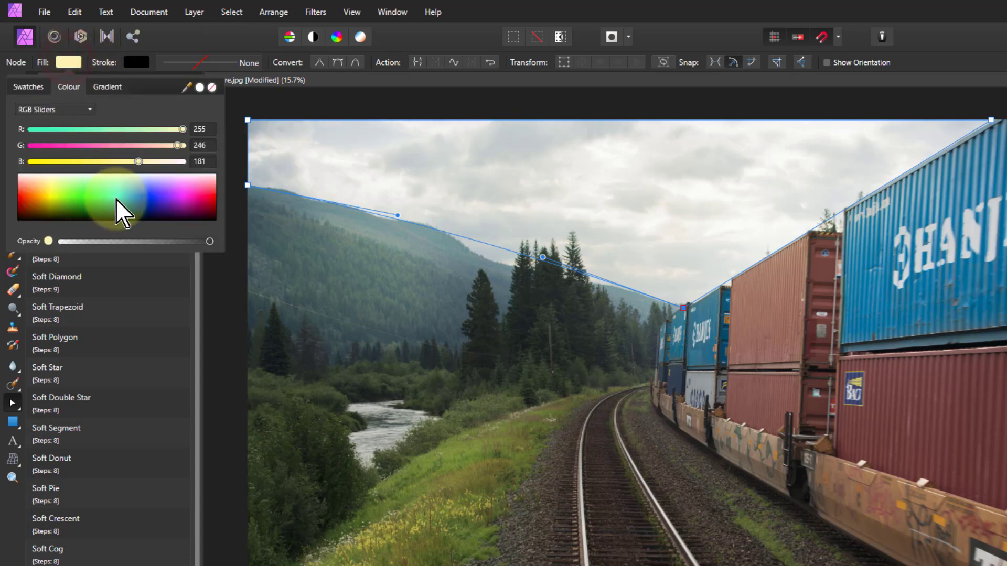
pyautogui.click(147, 212)
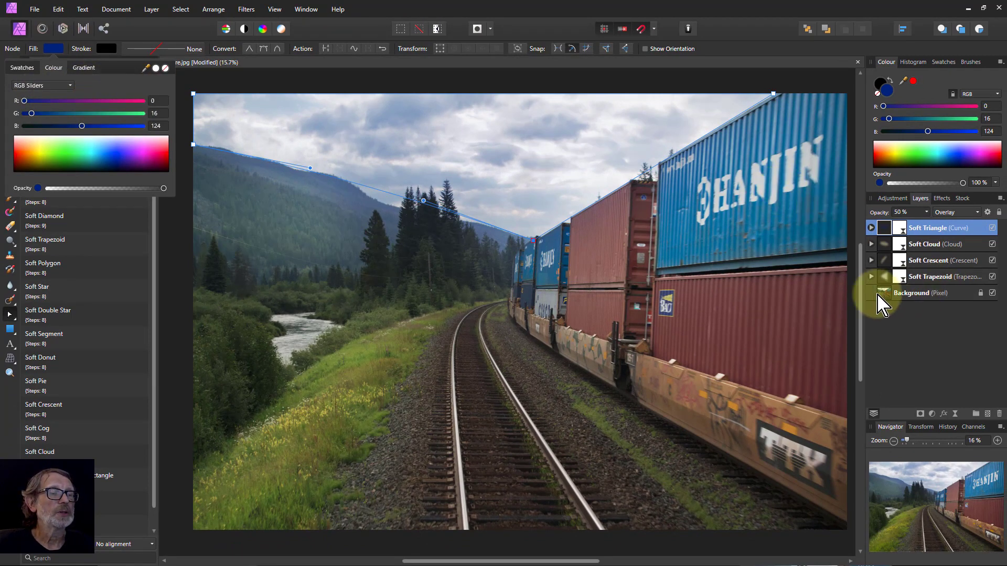
pyautogui.click(886, 278)
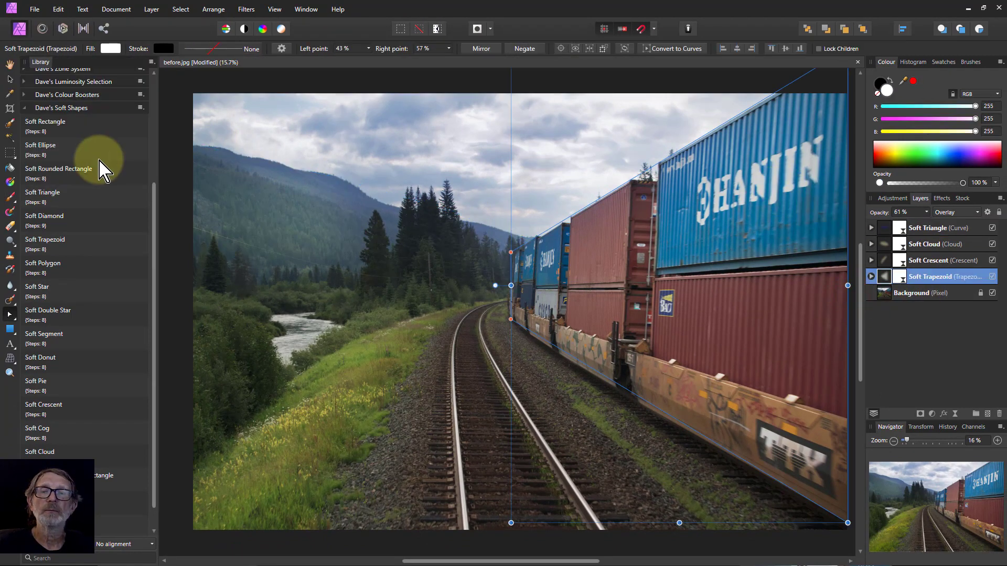
pyautogui.click(181, 172)
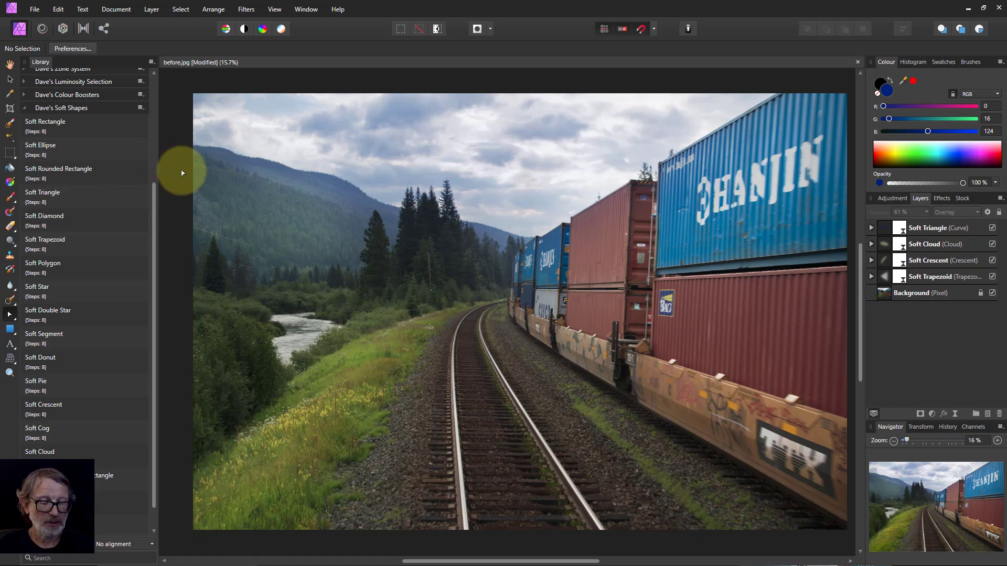
pyautogui.hscroll(1, 182, 172)
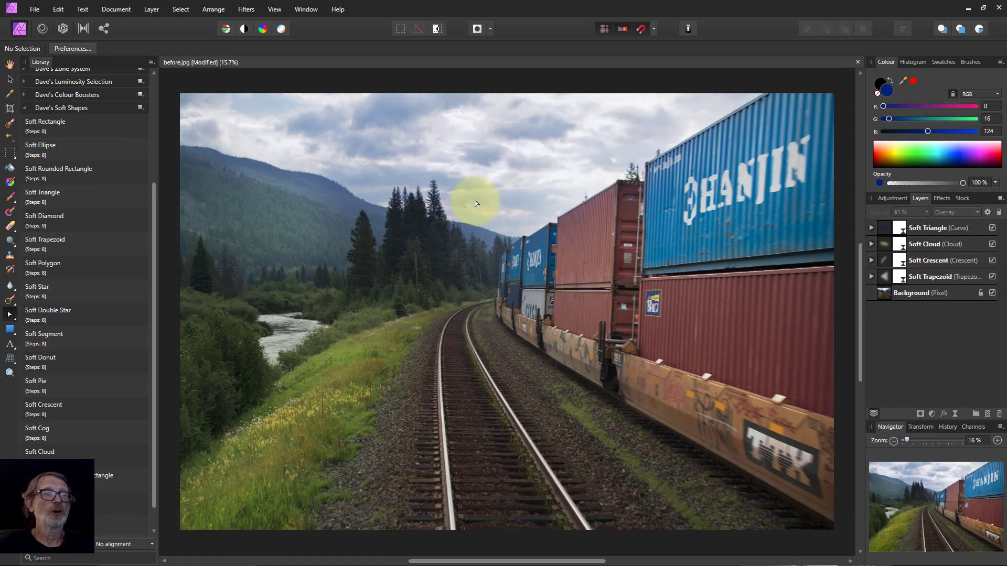
# Select all four soft shape layers, hide their outlines, and toggle their visibility off and on twice to compare before and after
pyautogui.click(941, 229)
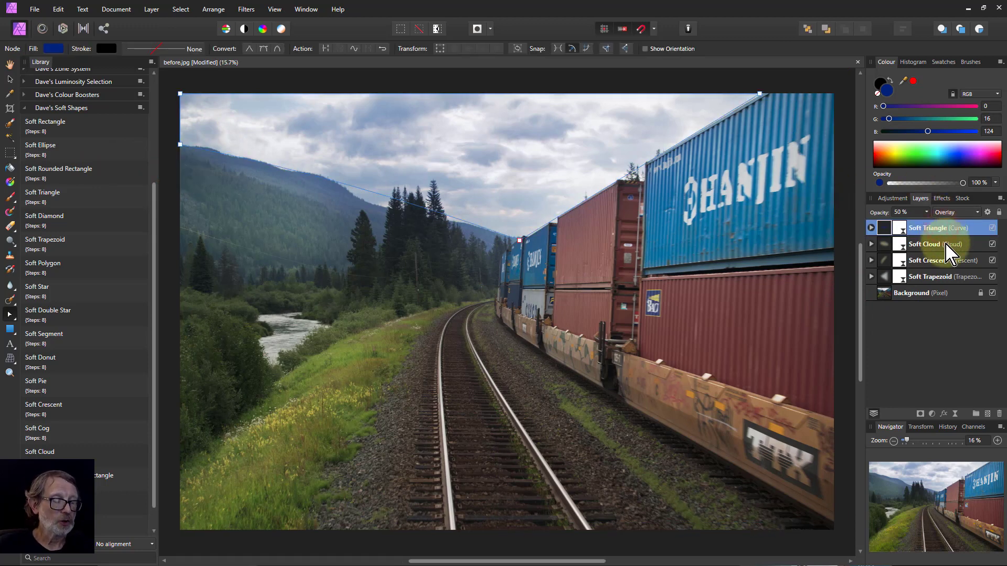
pyautogui.keyDown('shift'); pyautogui.click(934, 276); pyautogui.keyUp('shift')
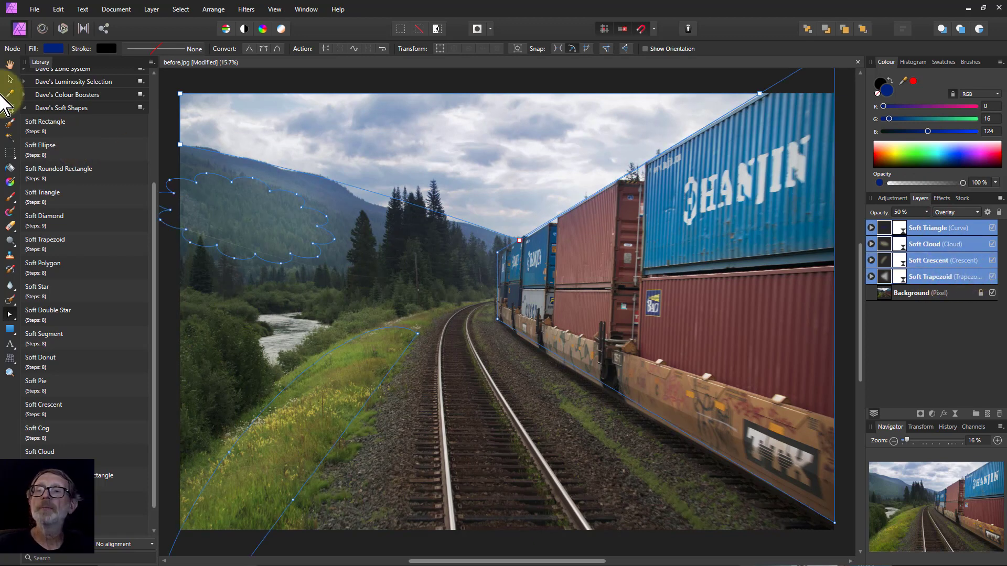
pyautogui.click(9, 65)
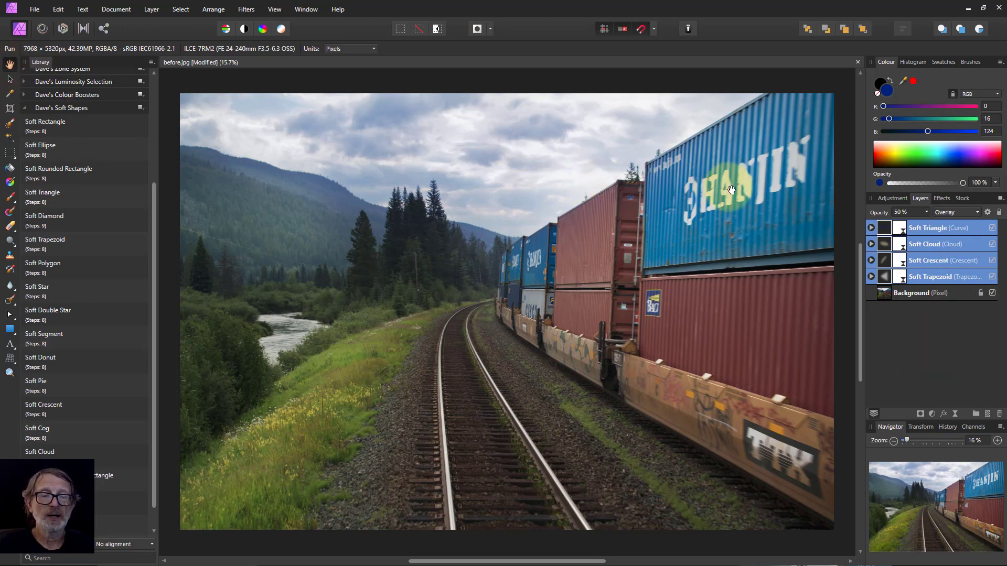
pyautogui.click(992, 229)
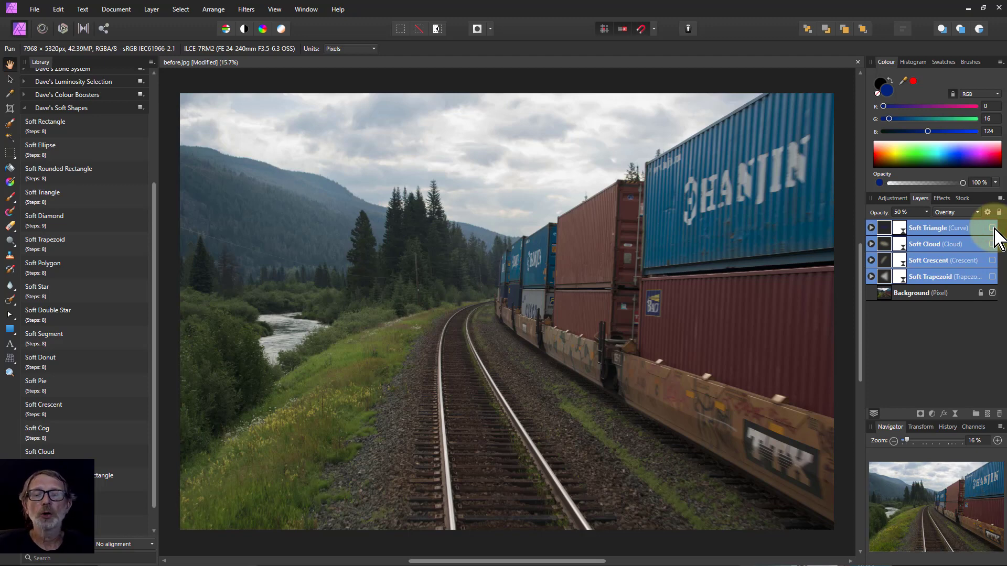
pyautogui.click(992, 229)
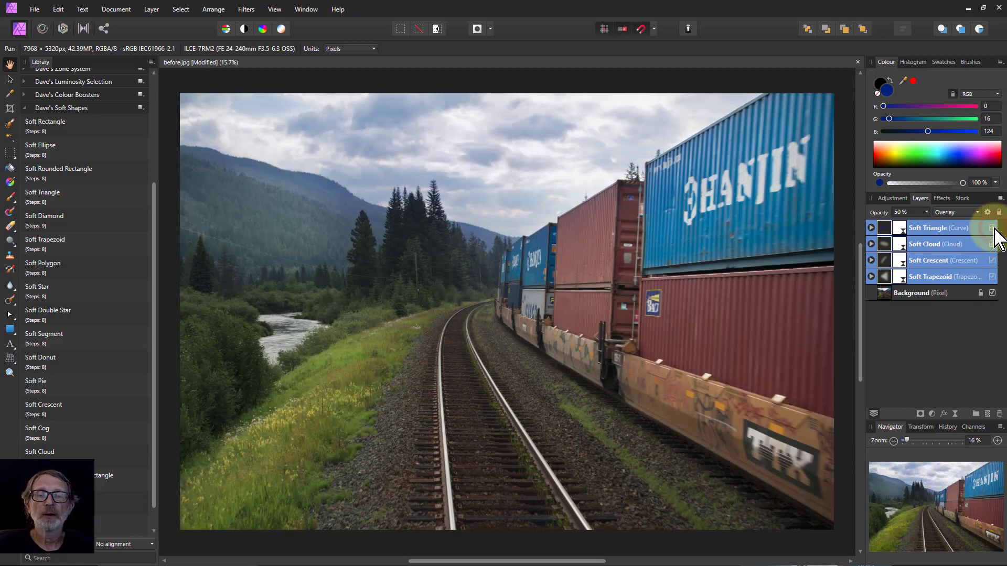
pyautogui.click(992, 228)
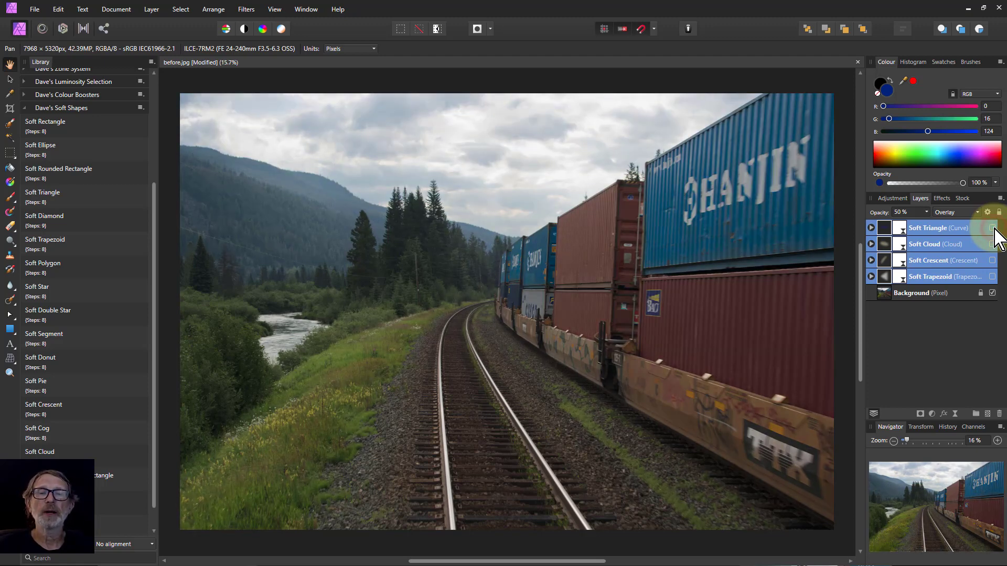
pyautogui.click(992, 228)
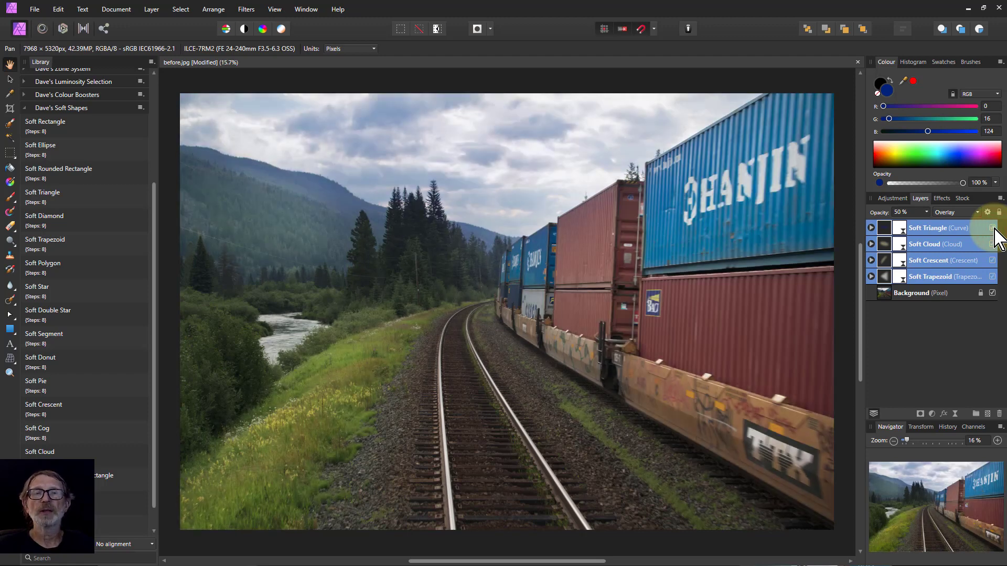